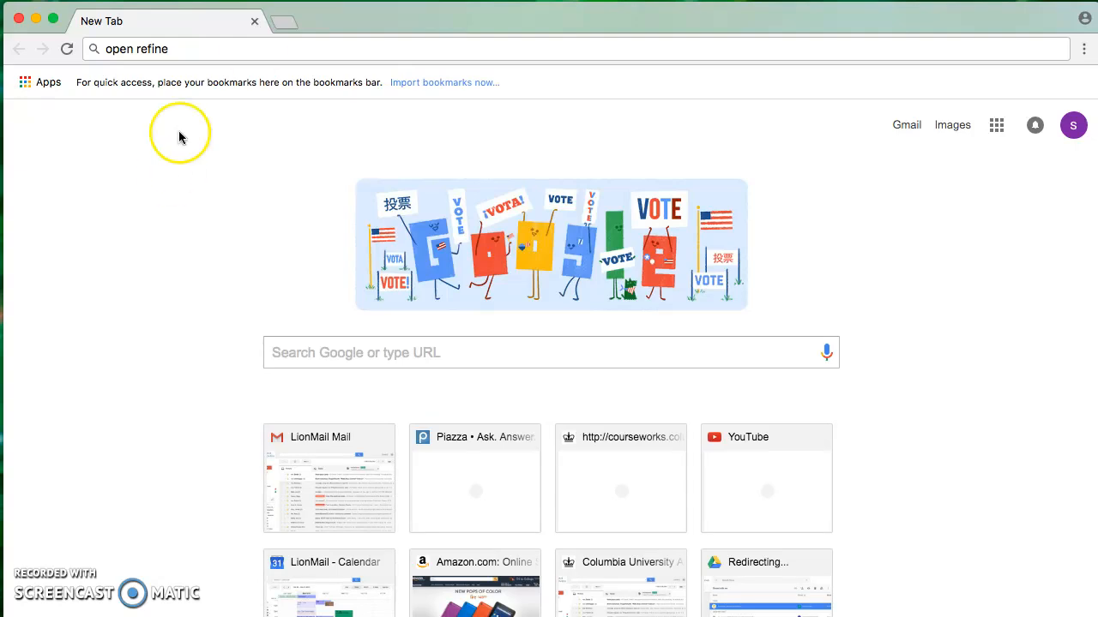
Step: Search Google for "open refine", open the openrefine.org homepage and skim it
key(Return)
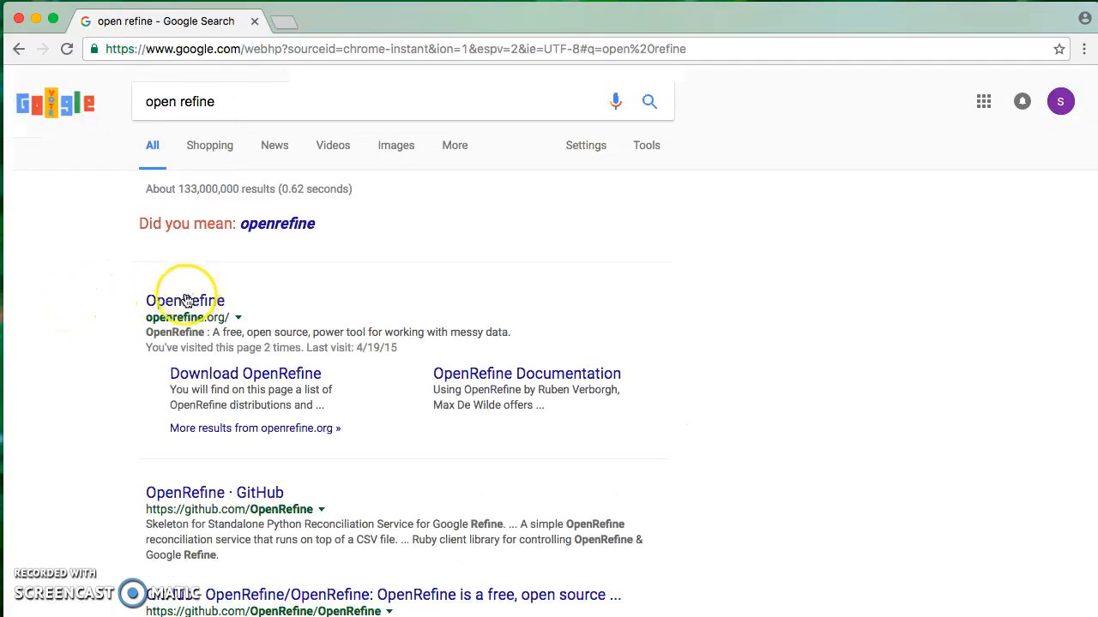
click(172, 301)
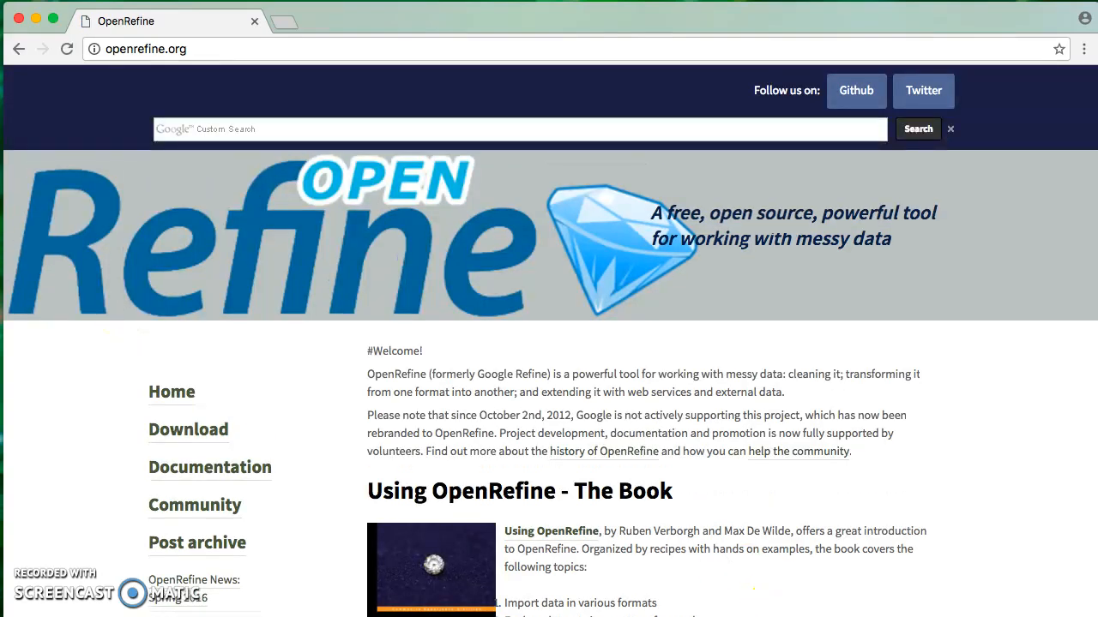
drag(1093, 343, 1096, 343)
drag(601, 17, 598, 15)
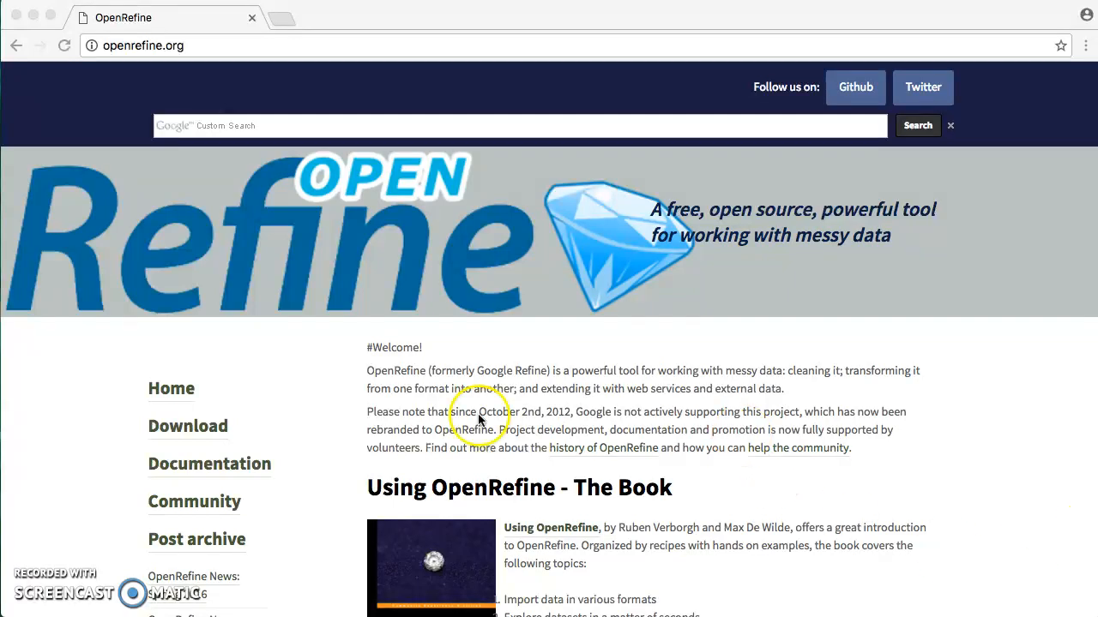
scroll(323, 367, down, 3)
scroll(323, 367, up, 3)
Step: Quit the running Refine application
click(350, 38)
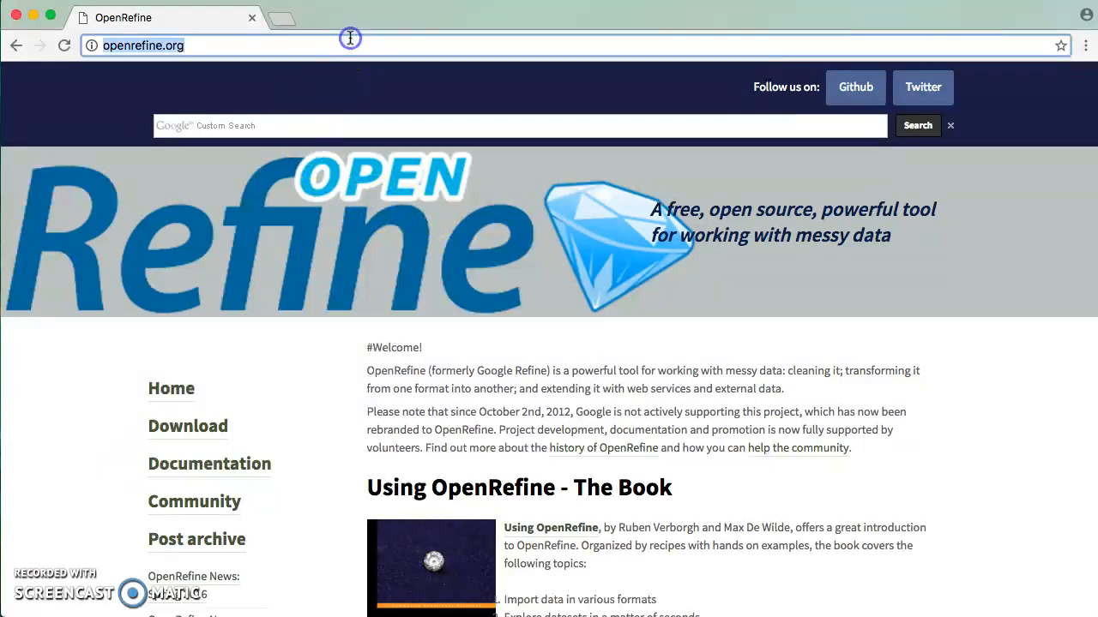
click(987, 240)
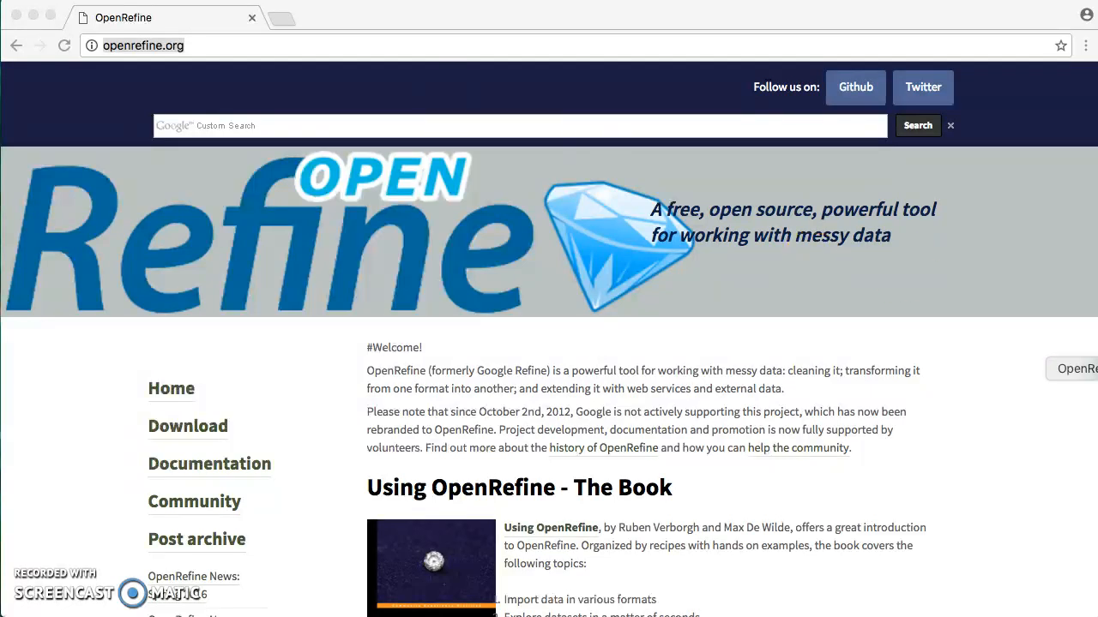
click(24, 0)
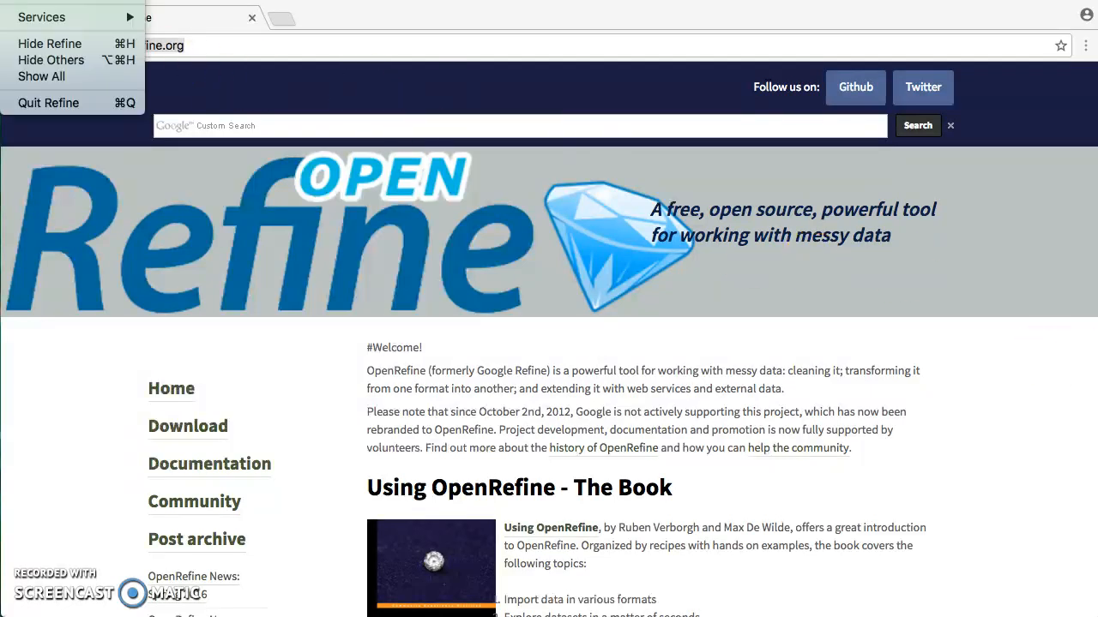
click(34, 103)
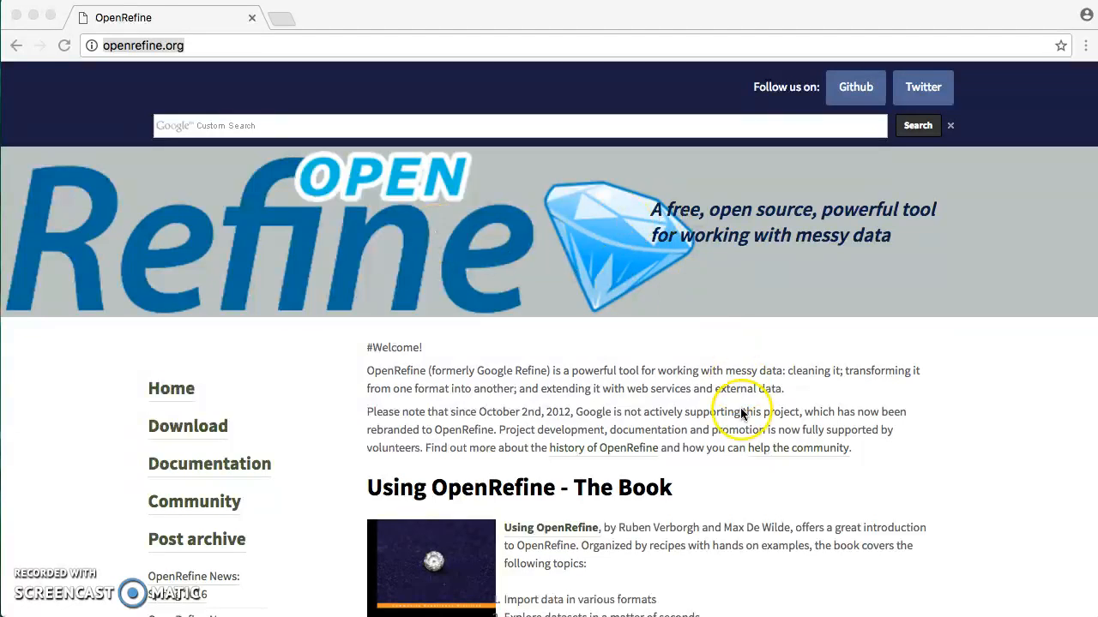
Step: Try to launch Google Refine from the Applications folder
click(1097, 508)
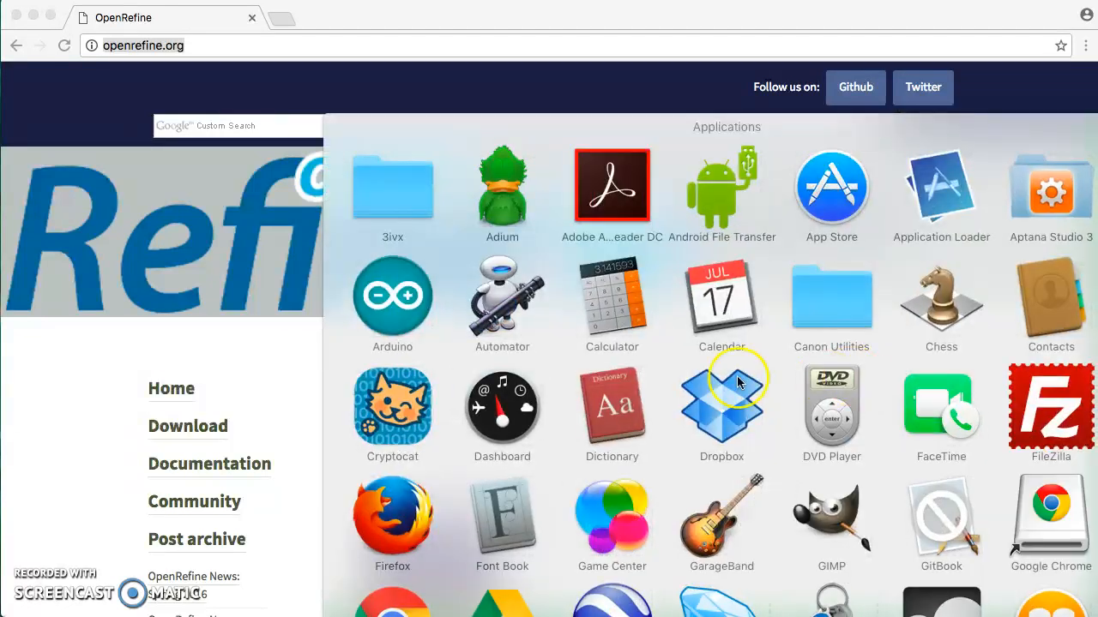
scroll(649, 314, down, 5)
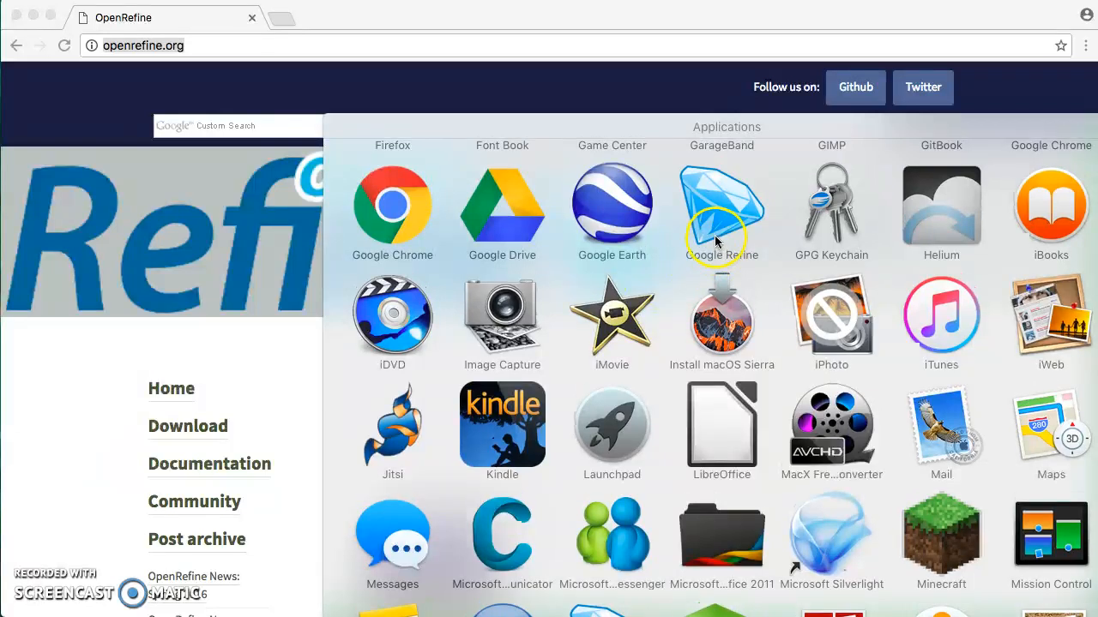
click(715, 242)
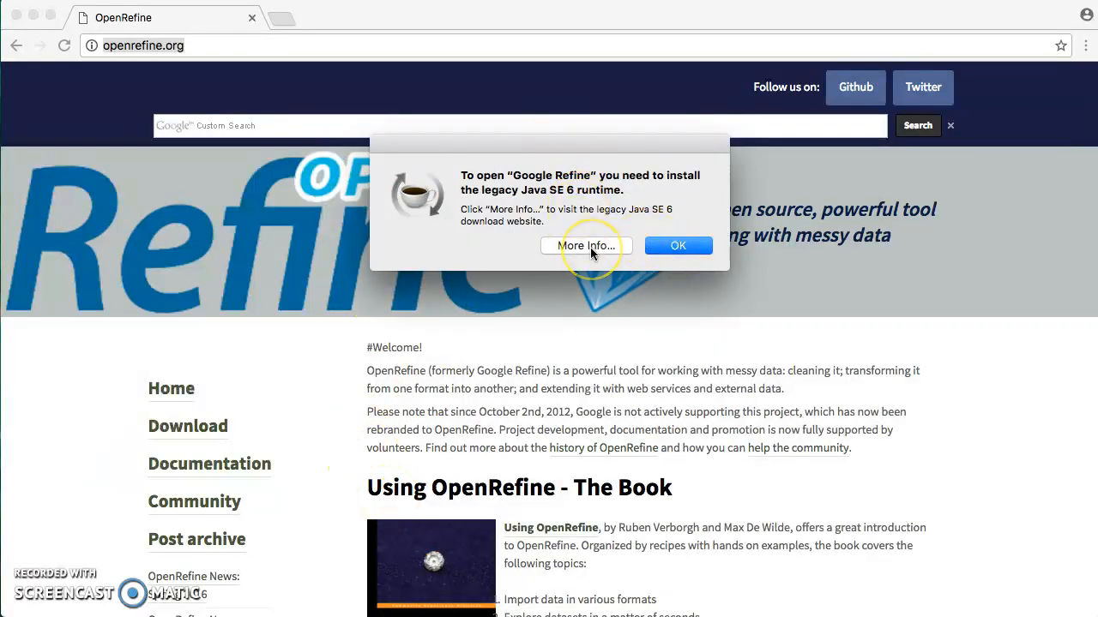
click(665, 254)
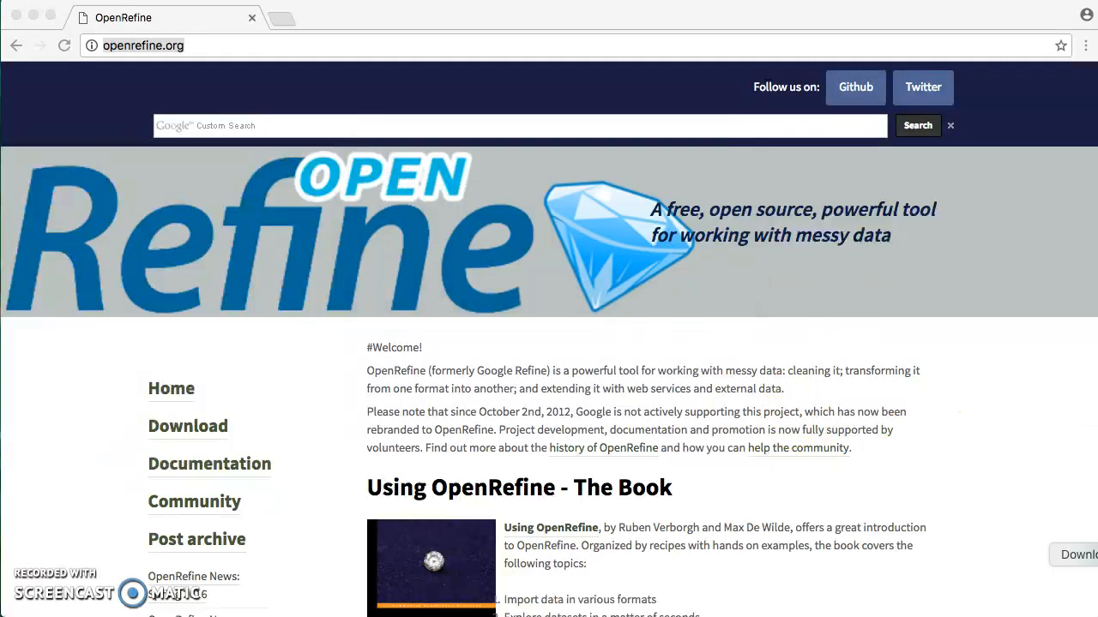
Step: Launch OpenRefine from the Applications folder so that its start page opens in Firefox
click(1097, 507)
scroll(876, 390, down, 10)
scroll(877, 390, up, 4)
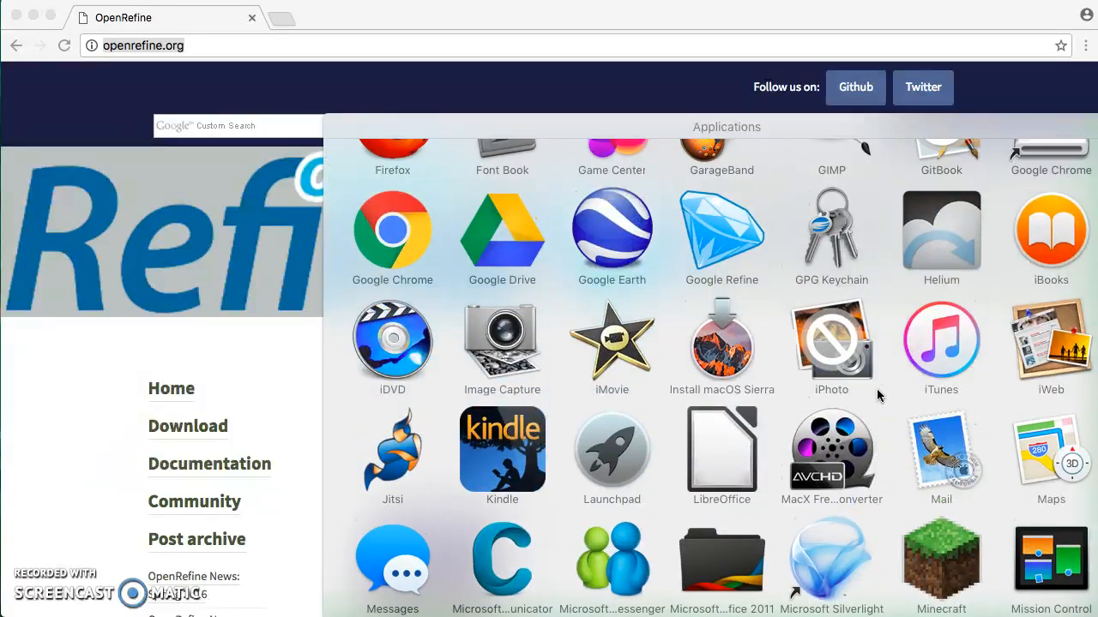
scroll(569, 314, down, 5)
click(611, 455)
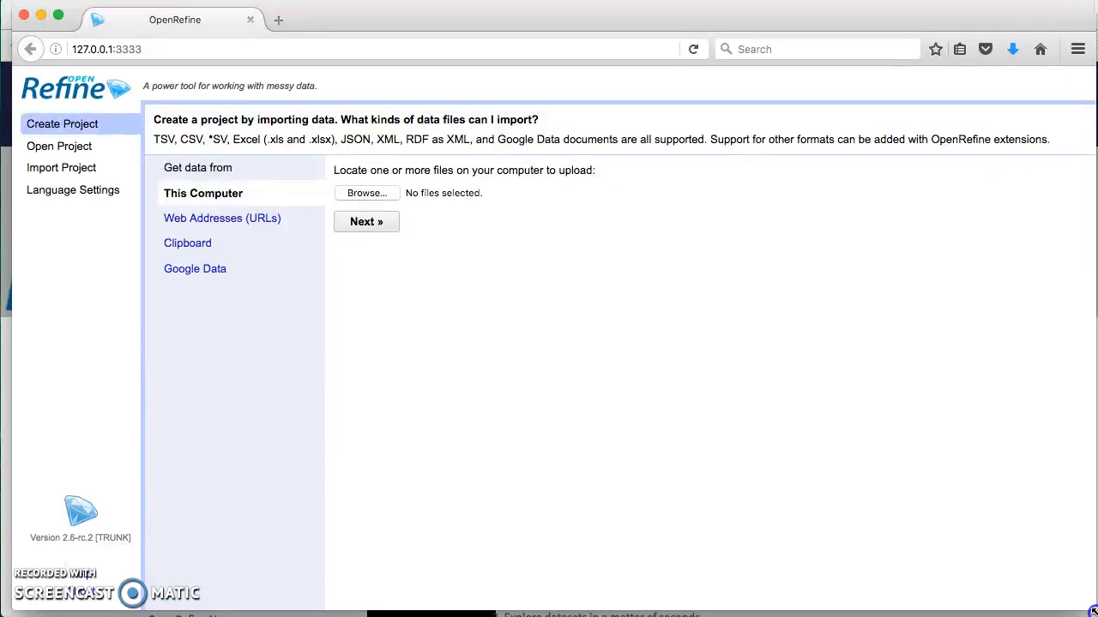
Step: Fit the OpenRefine browser window to the screen and highlight its local address 127.0.0.1:3333
mouse_move(568, 25)
mouse_down()
mouse_move(541, 27)
mouse_move(559, 25)
mouse_up()
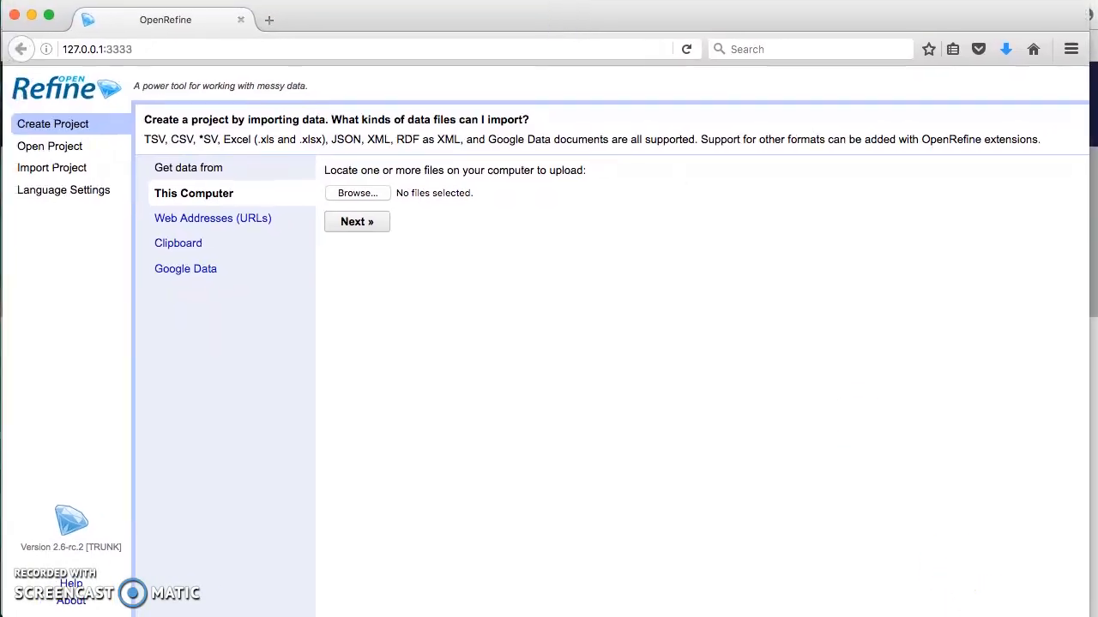
drag(1087, 612, 1096, 612)
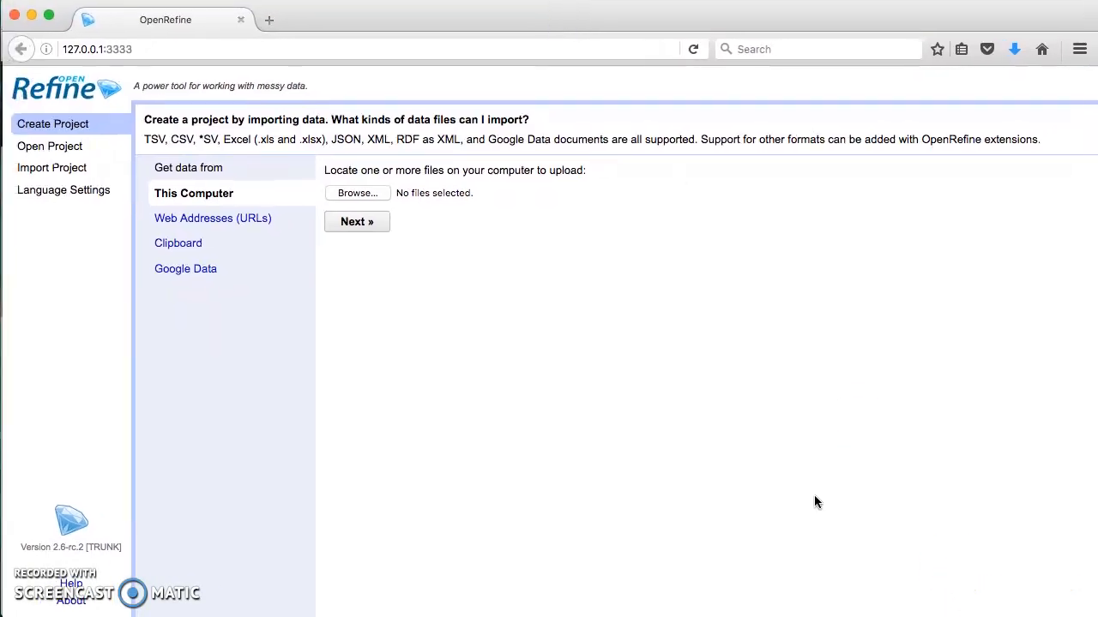
click(357, 317)
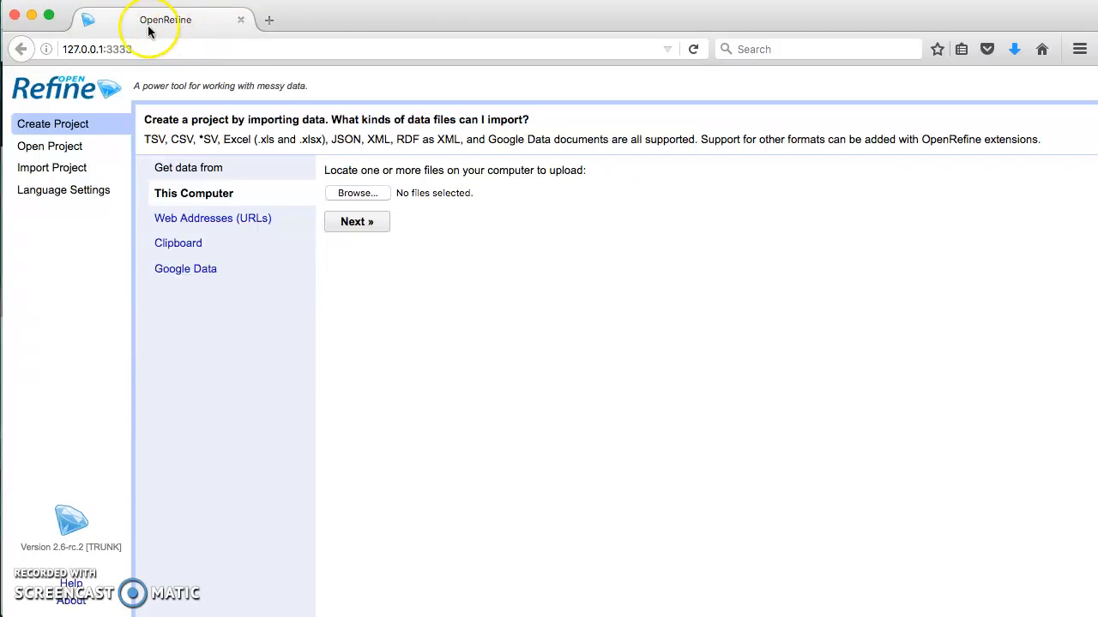
drag(63, 49, 144, 49)
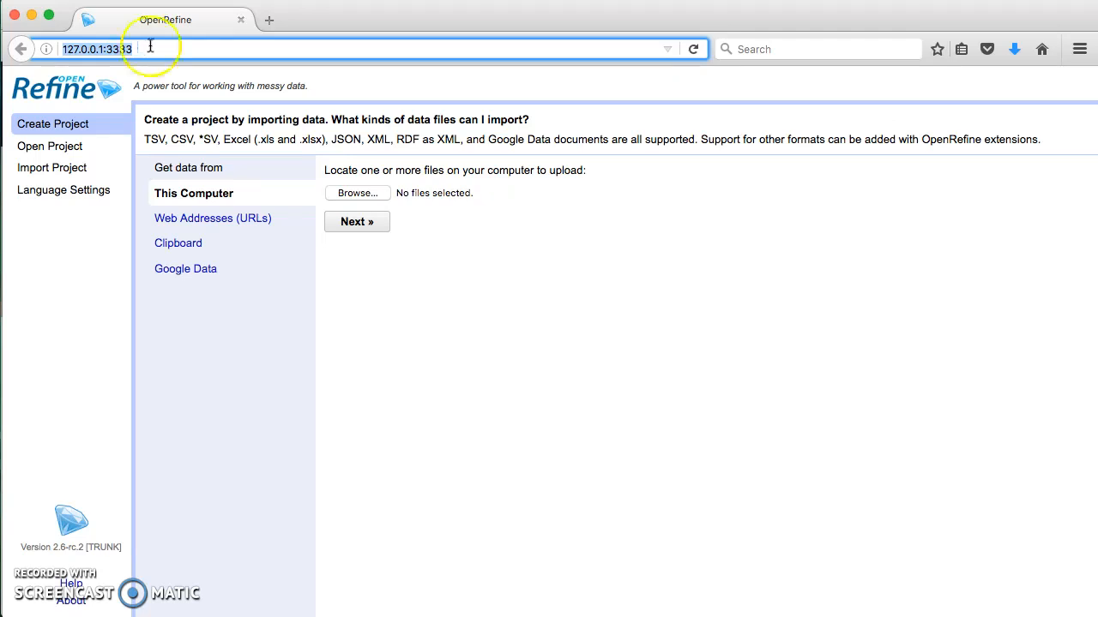
click(439, 336)
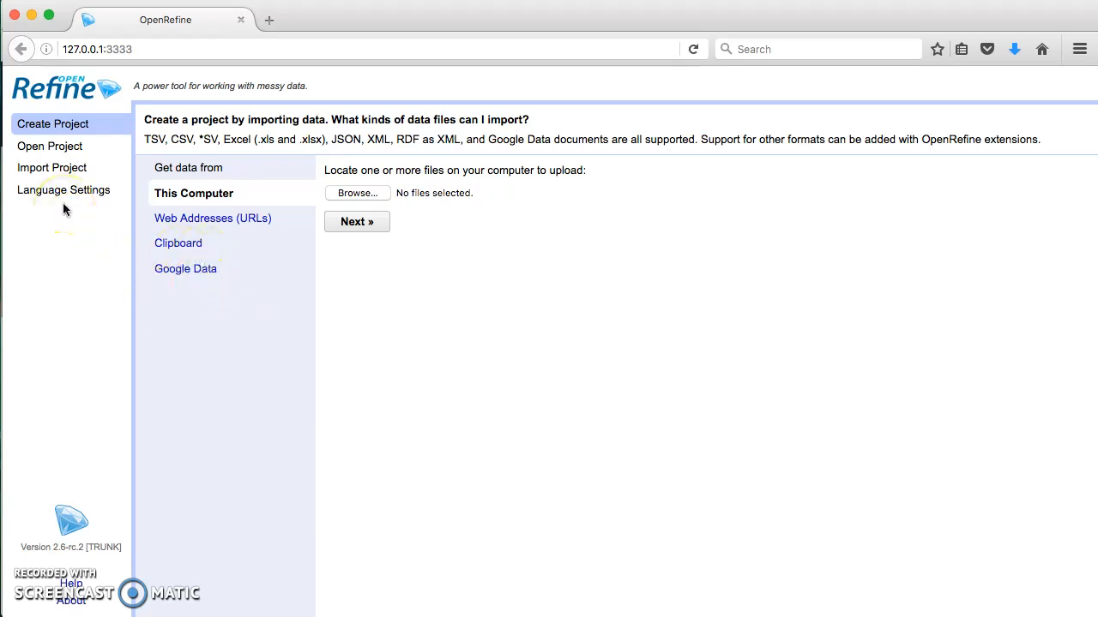
Step: Review the data sources for a new project: web addresses, clipboard and this computer, including its file browser
click(197, 224)
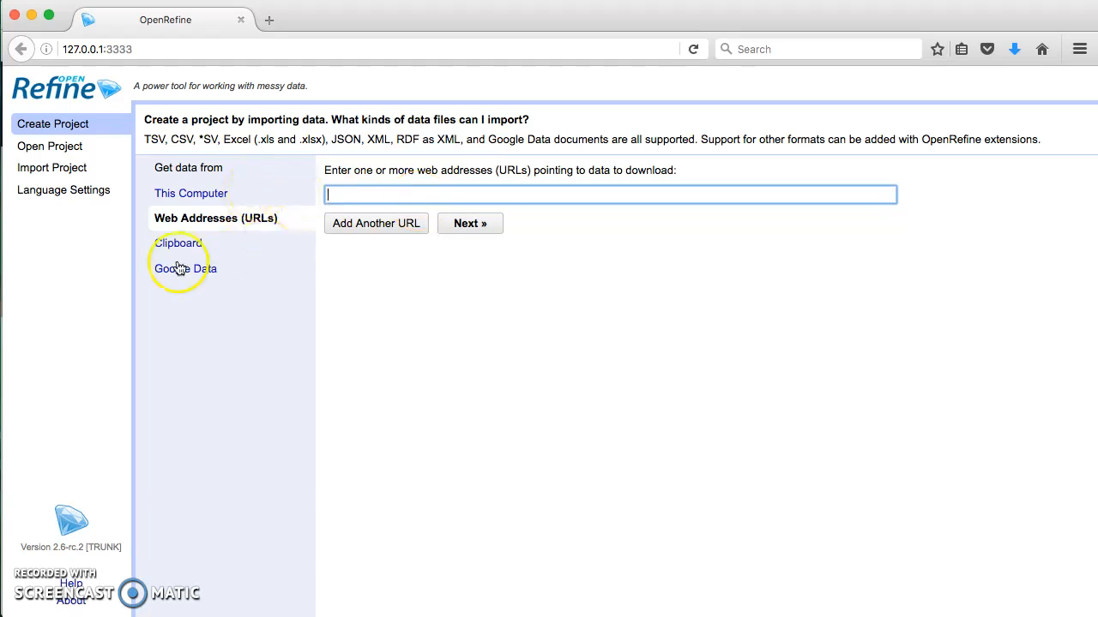
click(172, 244)
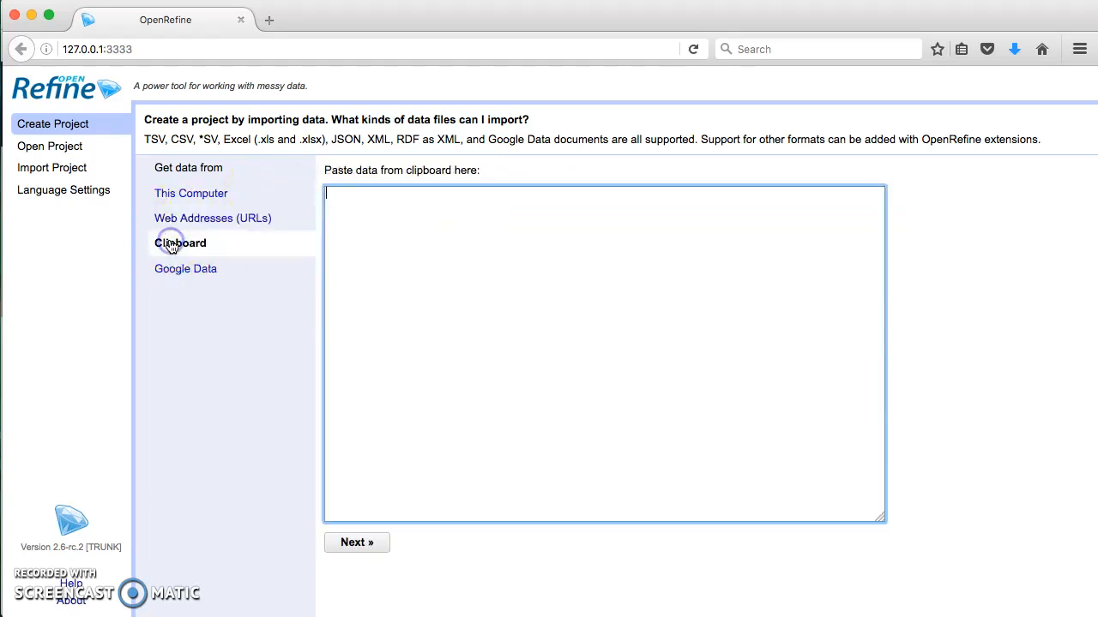
click(178, 227)
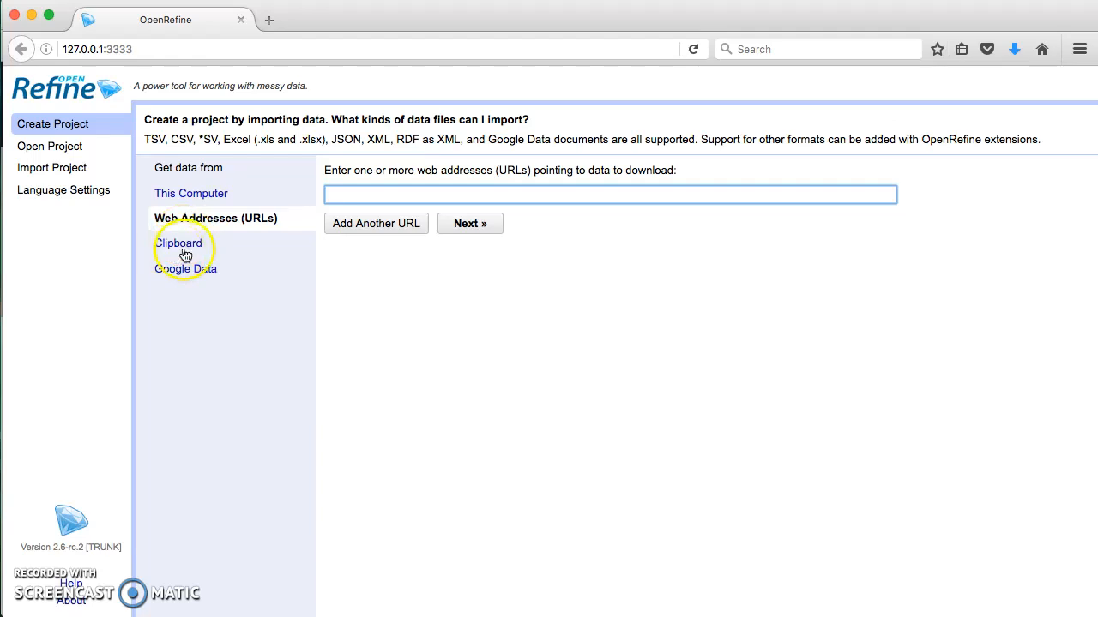
click(189, 196)
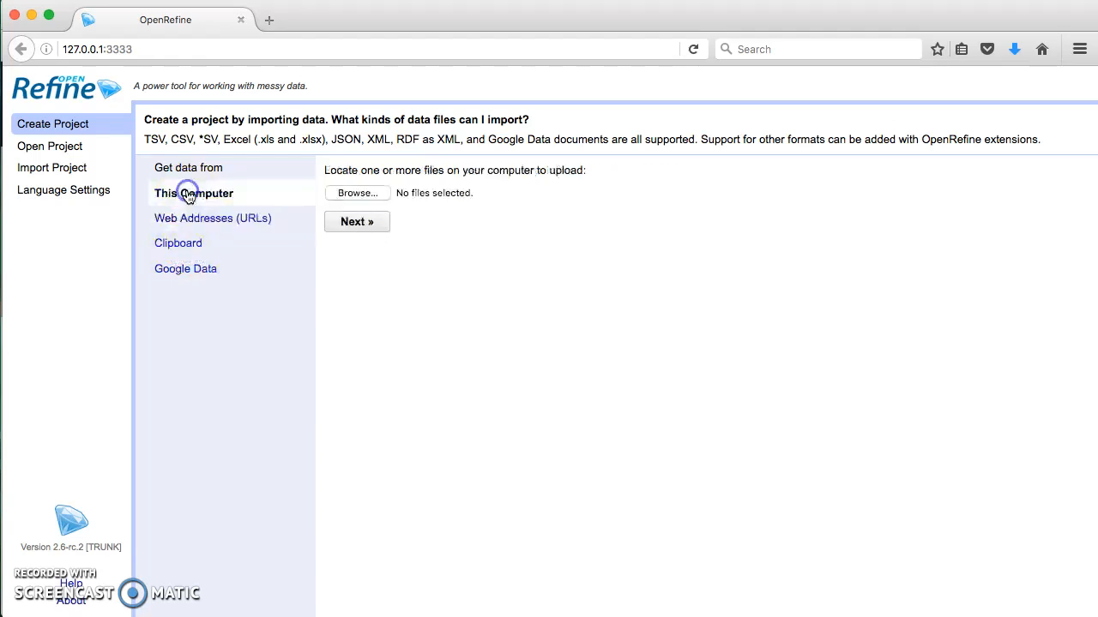
click(354, 195)
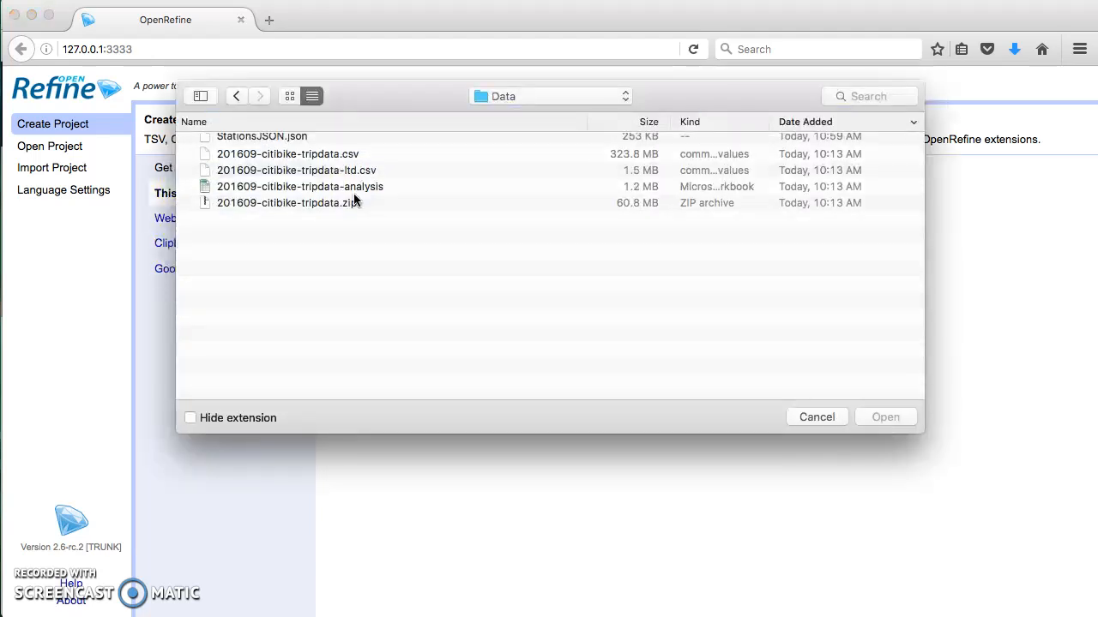
click(817, 417)
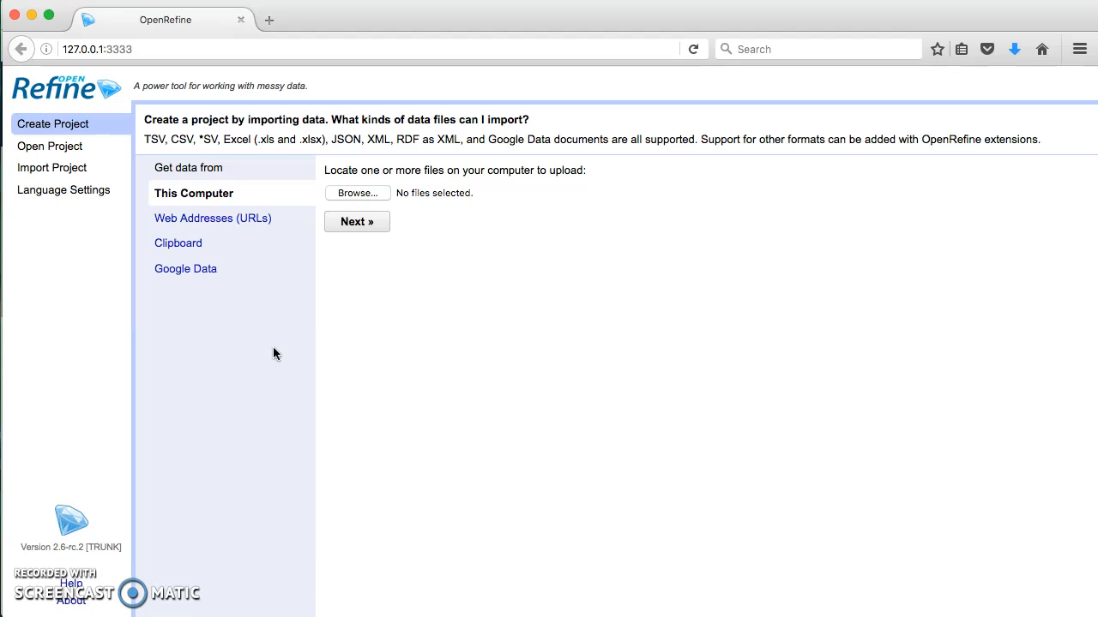
Step: Examine the list of supported import formats, highlighting *SV, JSON and XML
drag(200, 139, 215, 139)
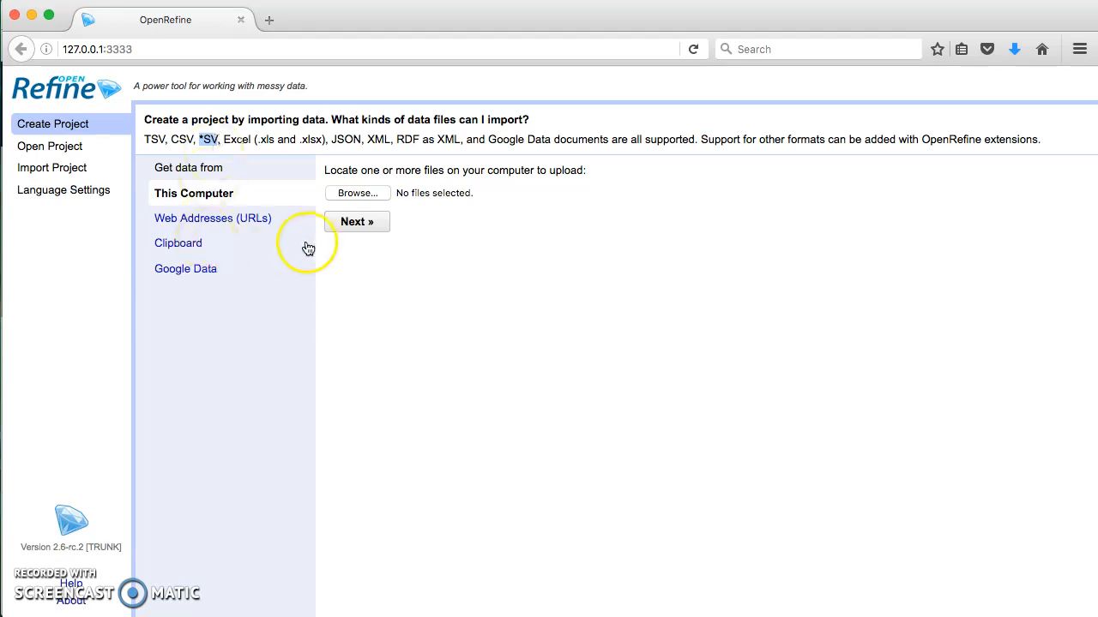
drag(331, 139, 381, 139)
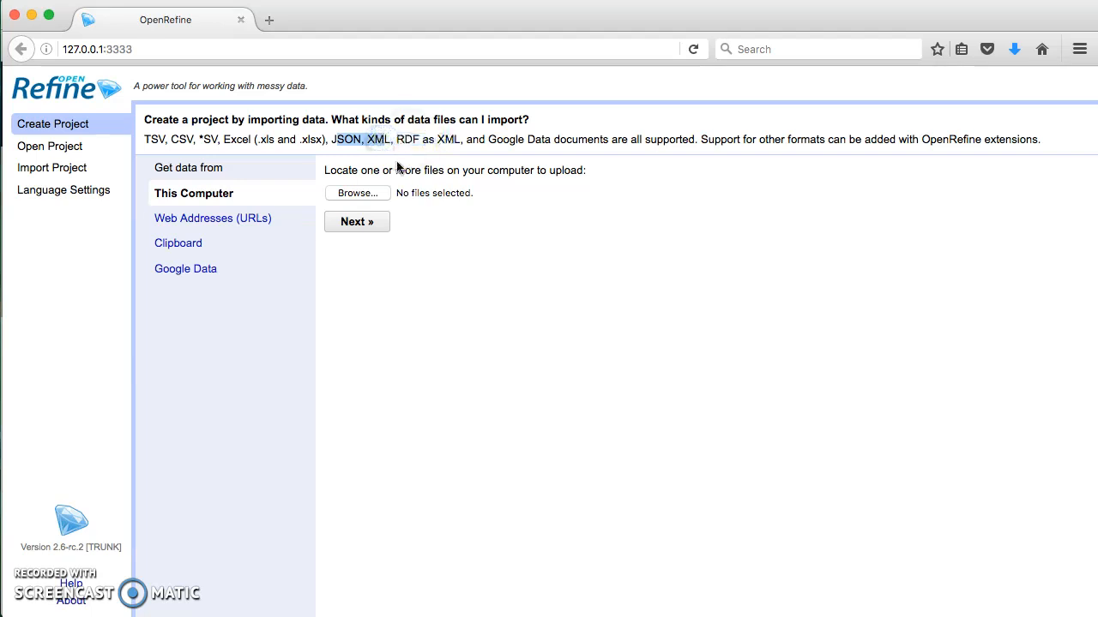
click(338, 140)
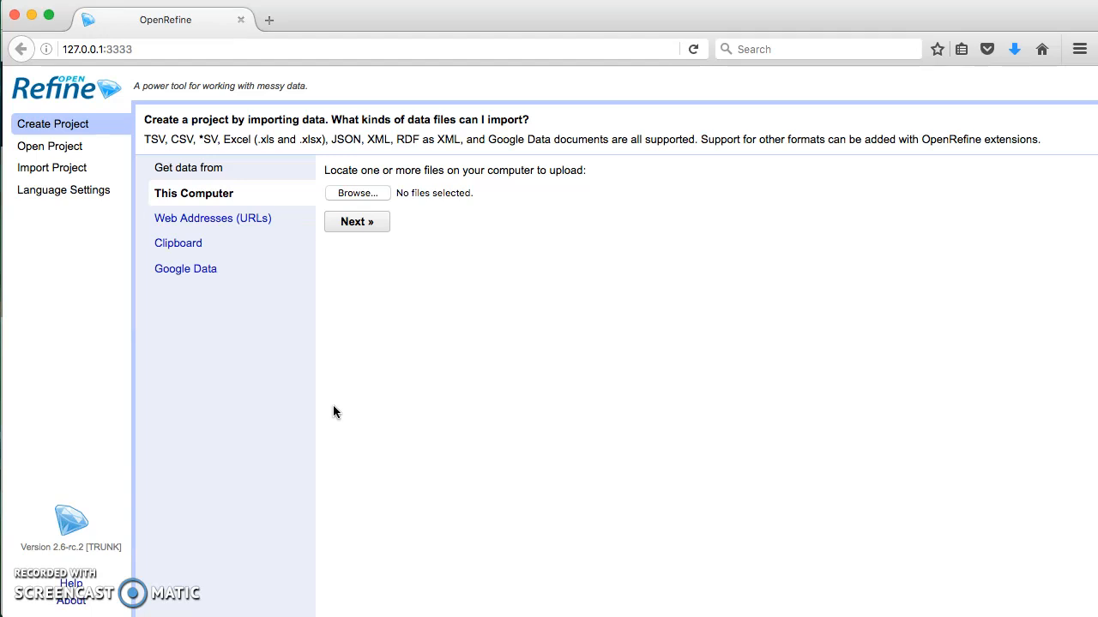
Step: Search the web for "citibike dat" in a new browser tab
click(270, 19)
text(open)
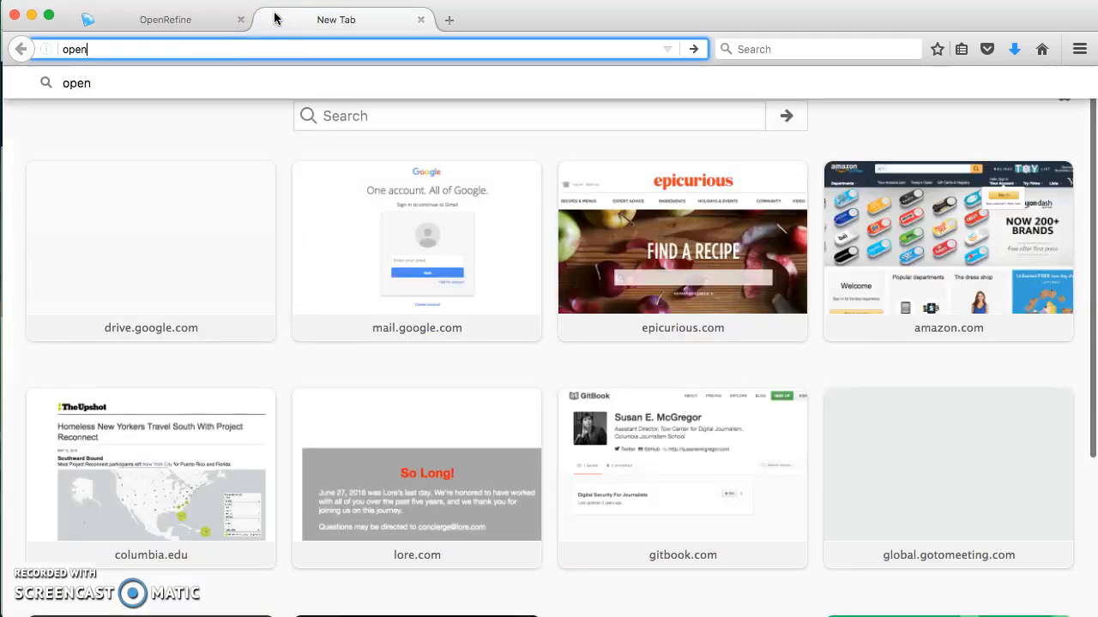
key(BackSpace)
key(BackSpace)
key(BackSpace)
key(BackSpace)
text(citi)
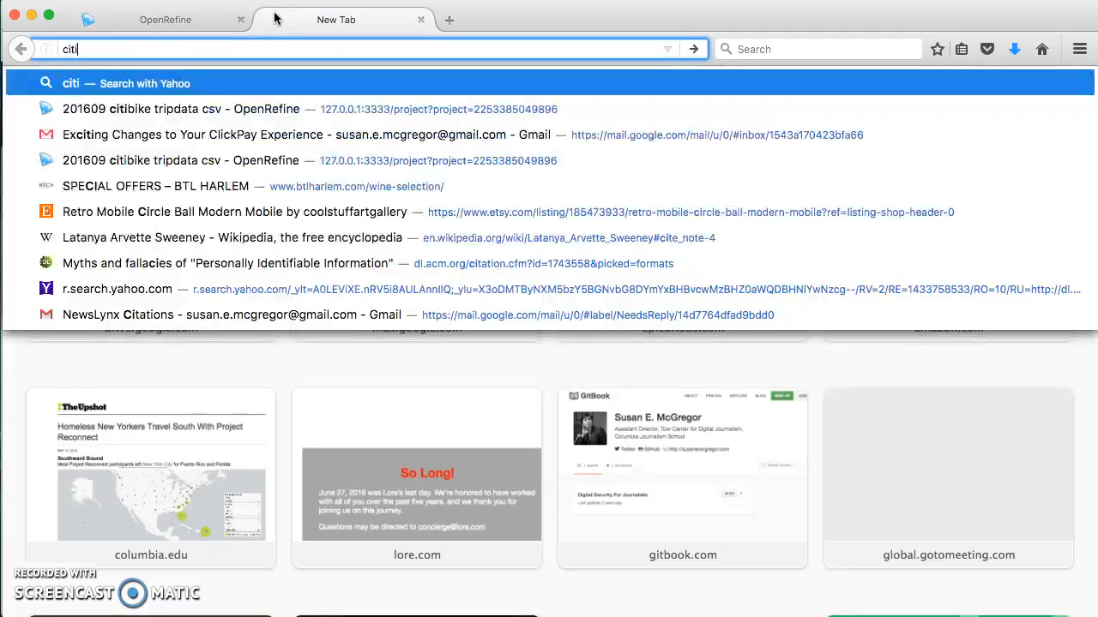
text(bike dat)
key(Return)
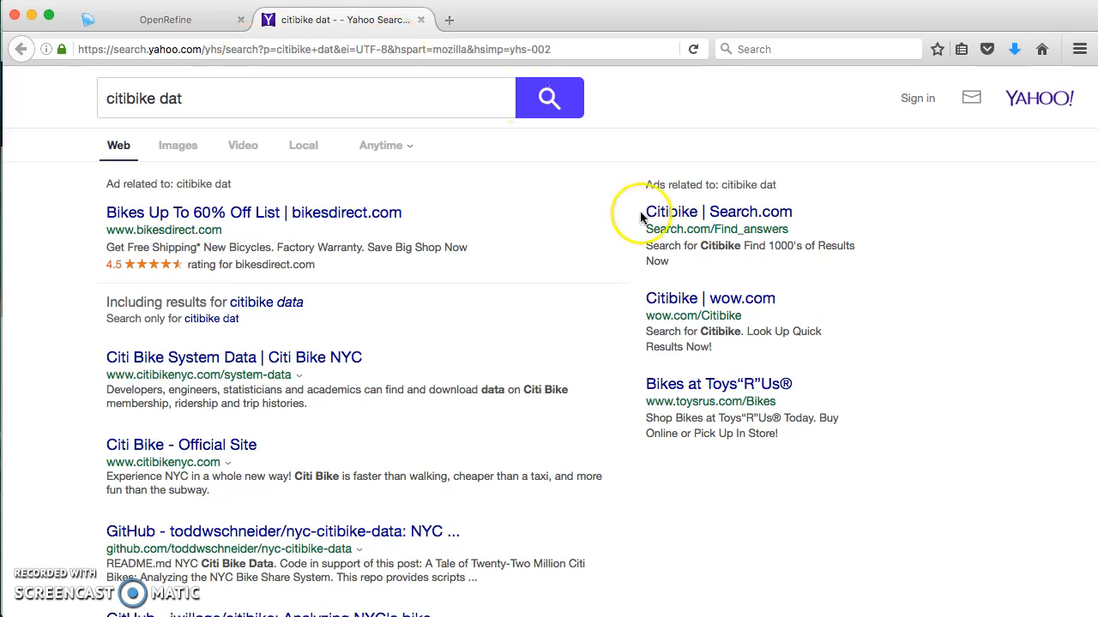
Step: Copy OpenRefine's local address 127.0.0.1:3333 from Firefox and close that browser window with all its tabs
click(1089, 227)
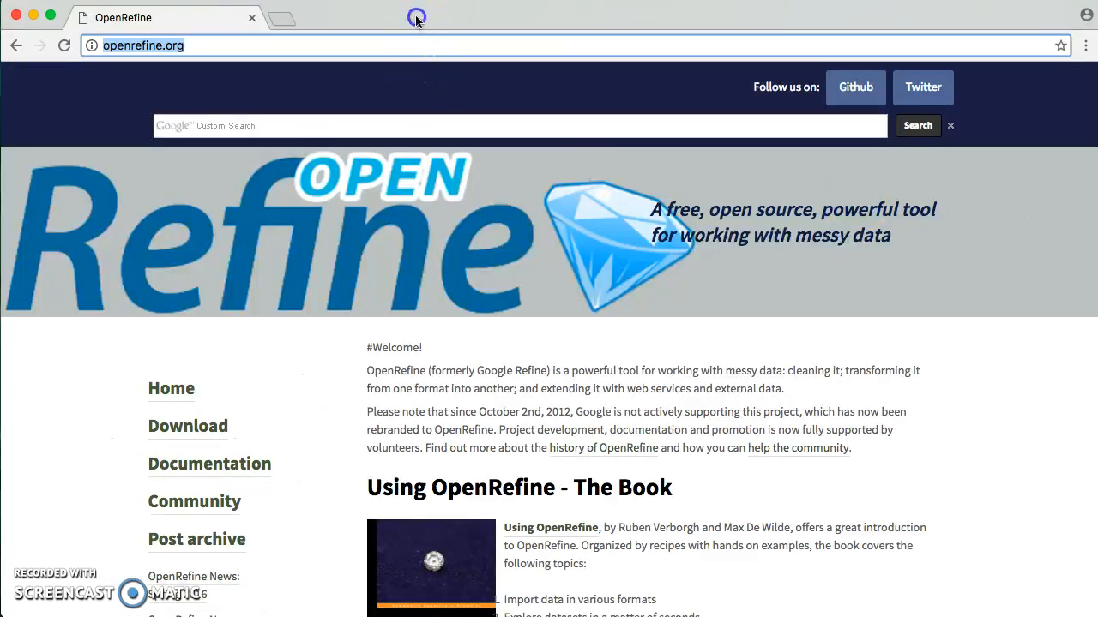
drag(411, 14, 404, 115)
click(147, 19)
click(172, 47)
key(super+c)
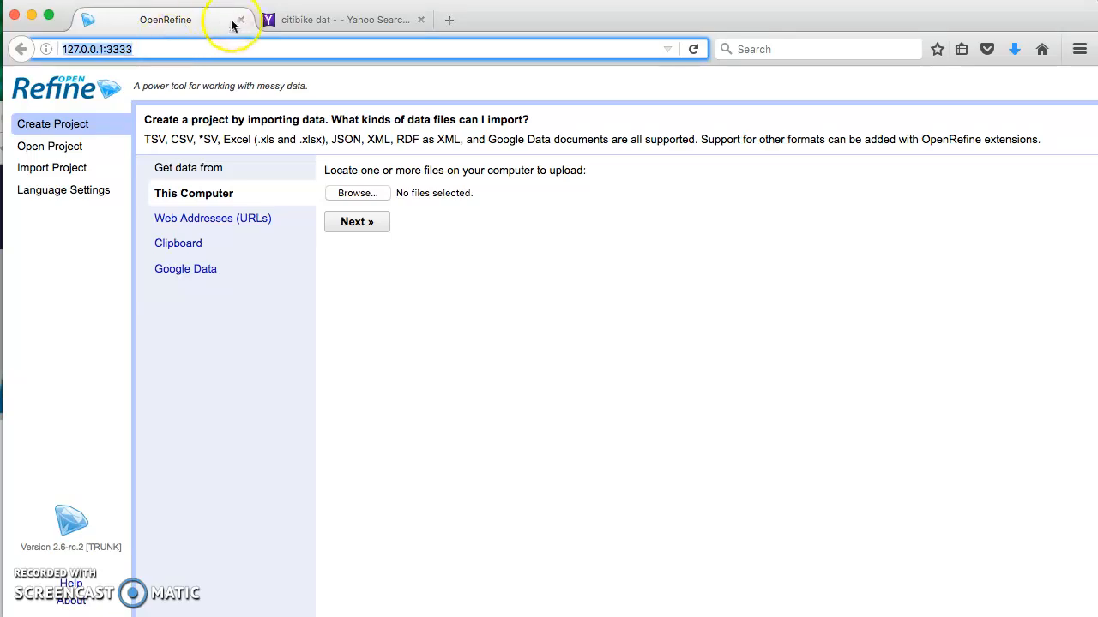
click(15, 15)
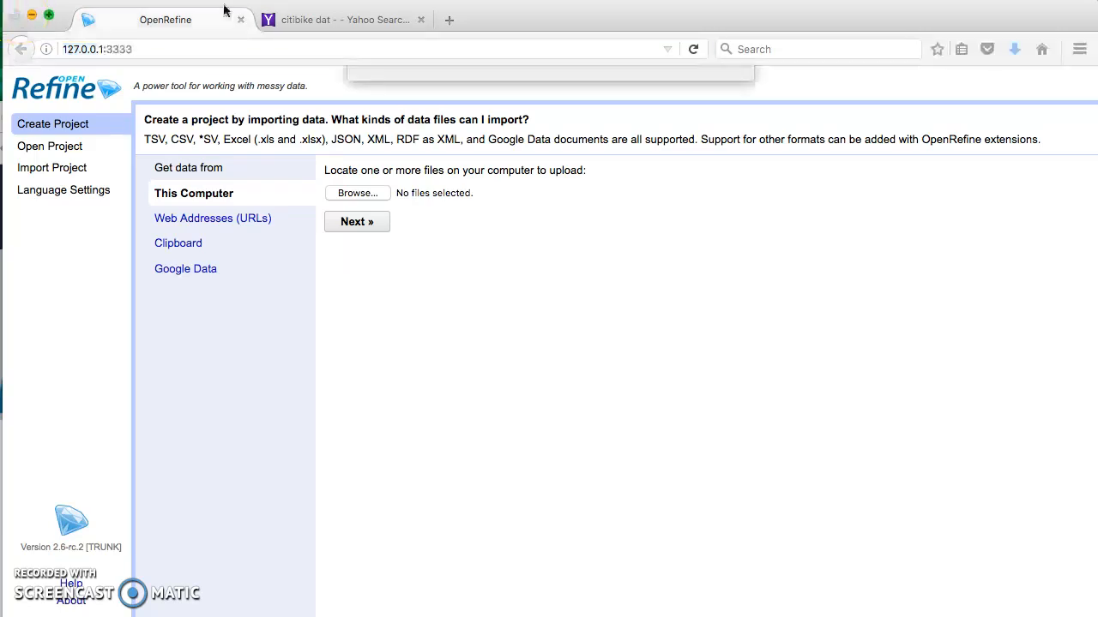
click(703, 169)
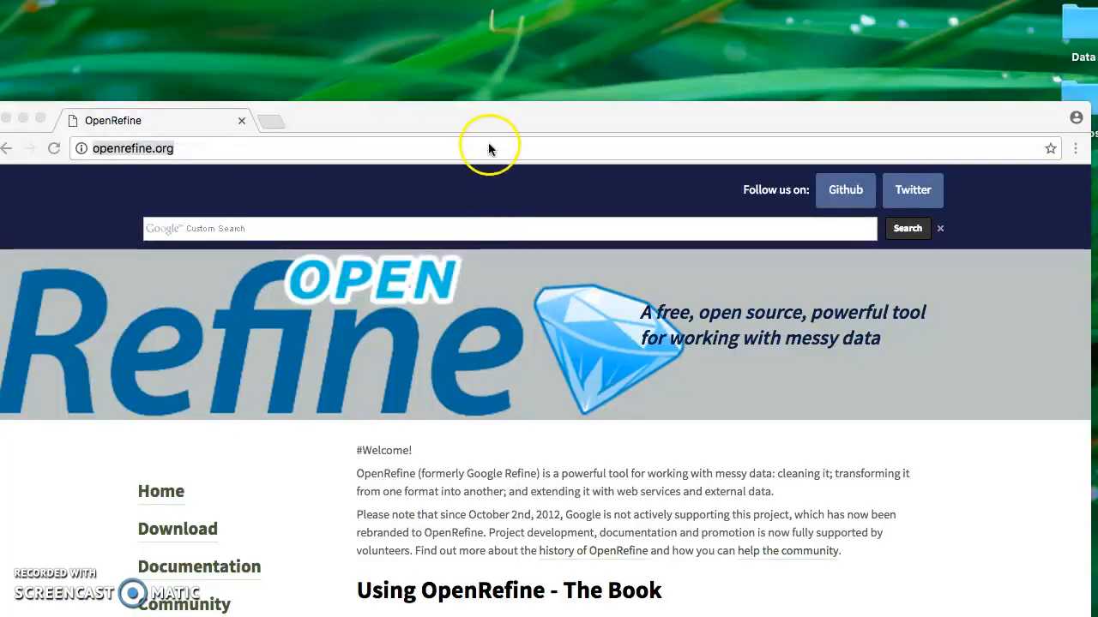
Step: Move the Chrome window back up and load the copied address 127.0.0.1:3333 in a new tab
drag(480, 121, 491, 28)
click(279, 26)
key(super+v)
click(362, 77)
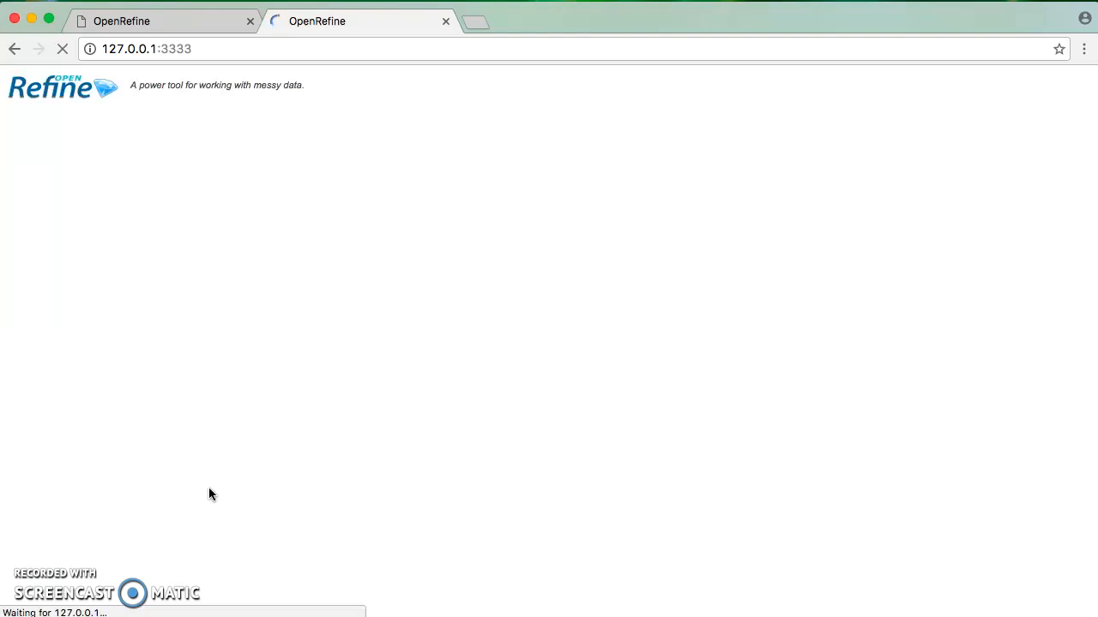
Step: Search for "citi bike dataset" in a new browser tab and open the Citi Bike System Data page
click(474, 28)
text(citi)
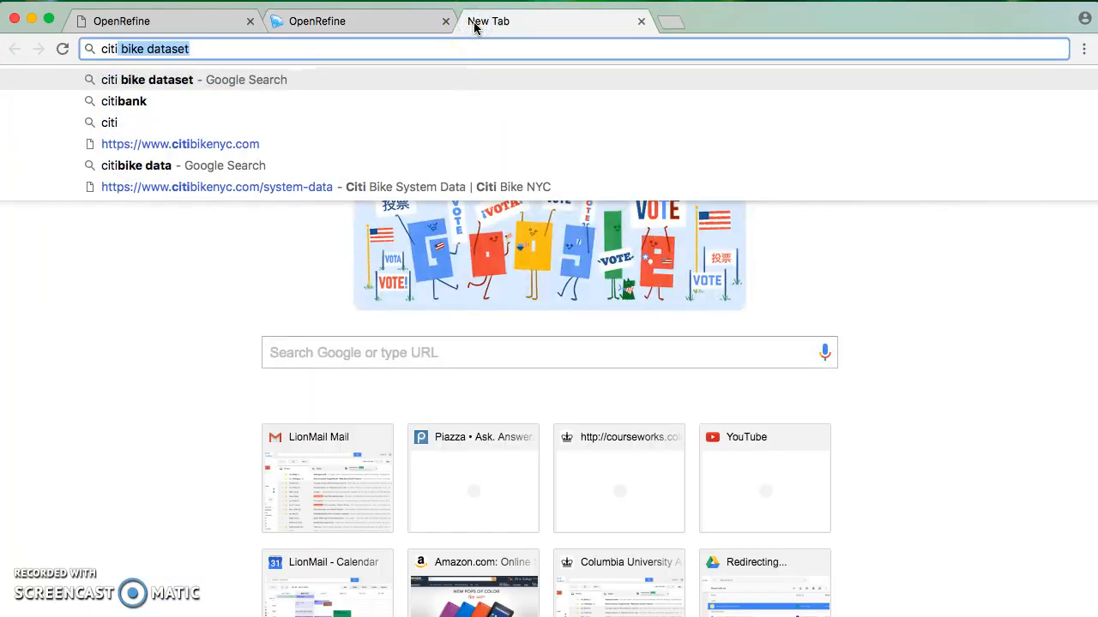
key(Return)
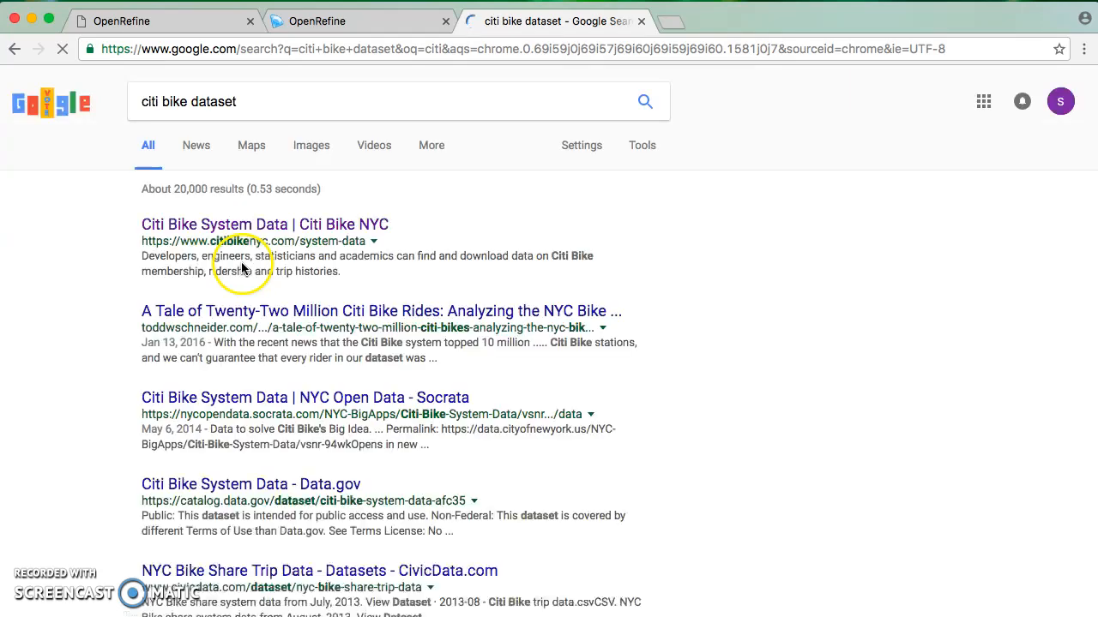
click(185, 224)
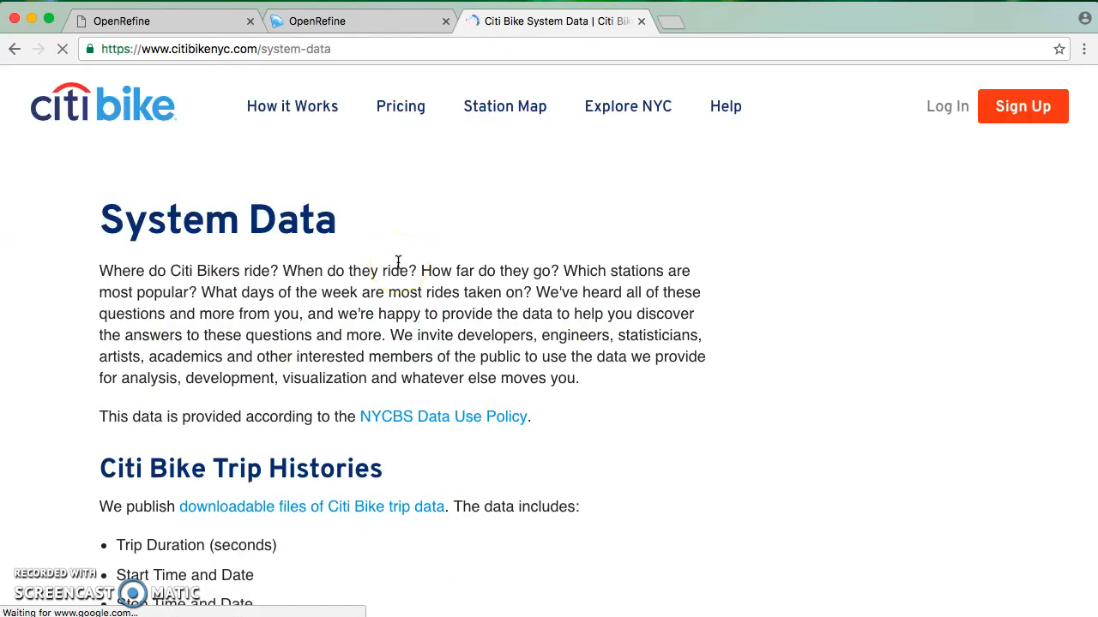
Step: Open the legacy-format Citi Bike station feed listed under Real-Time Data
scroll(475, 226, down, 5)
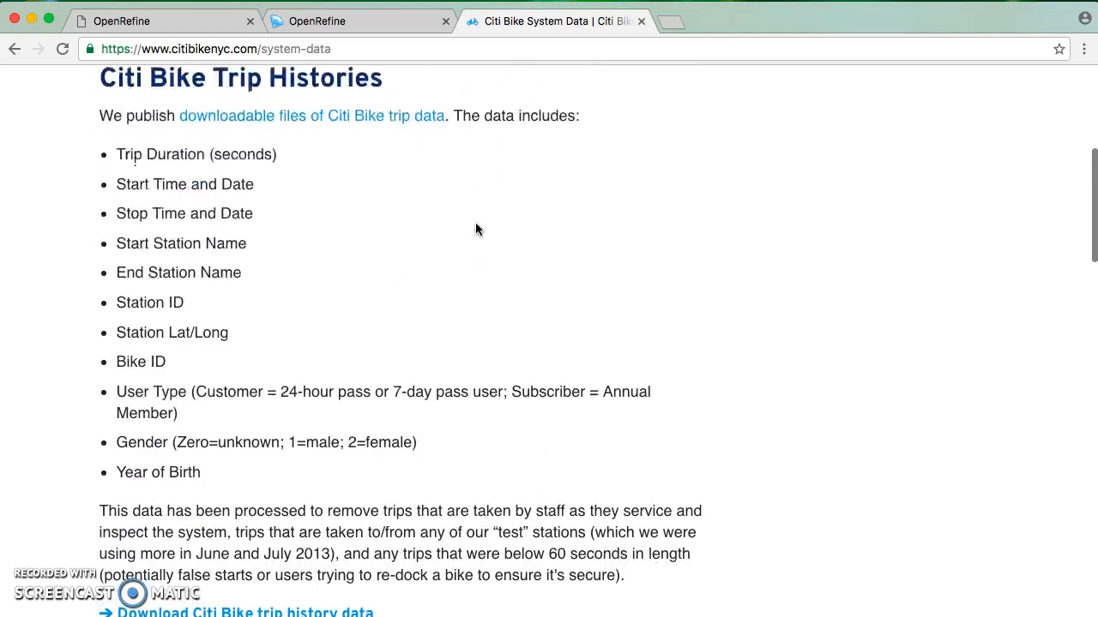
scroll(477, 229, down, 5)
scroll(478, 229, down, 6)
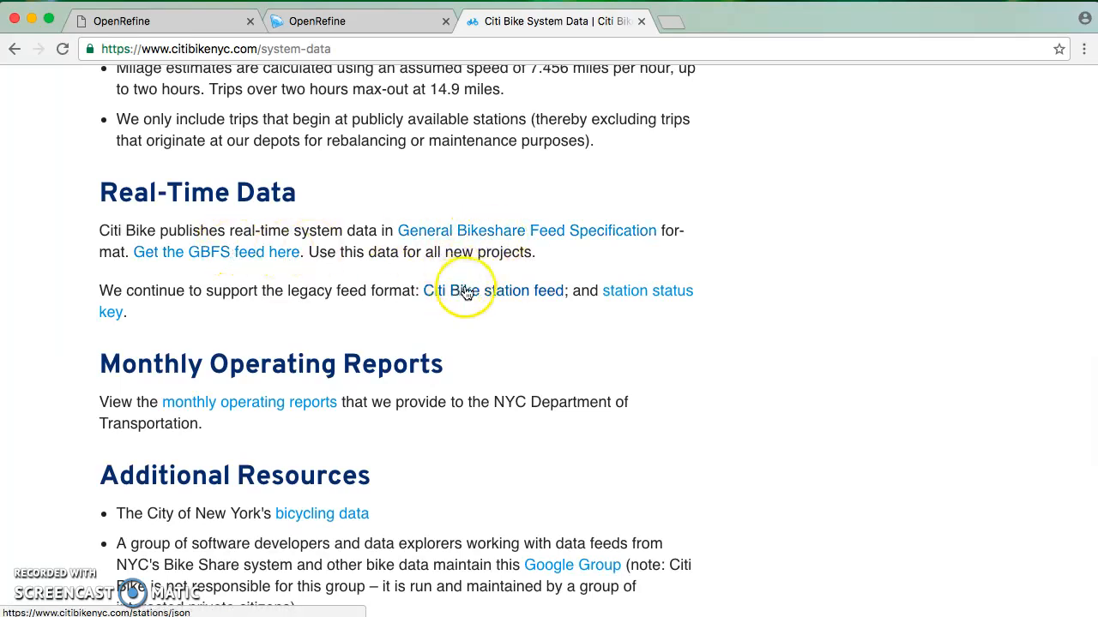
click(556, 288)
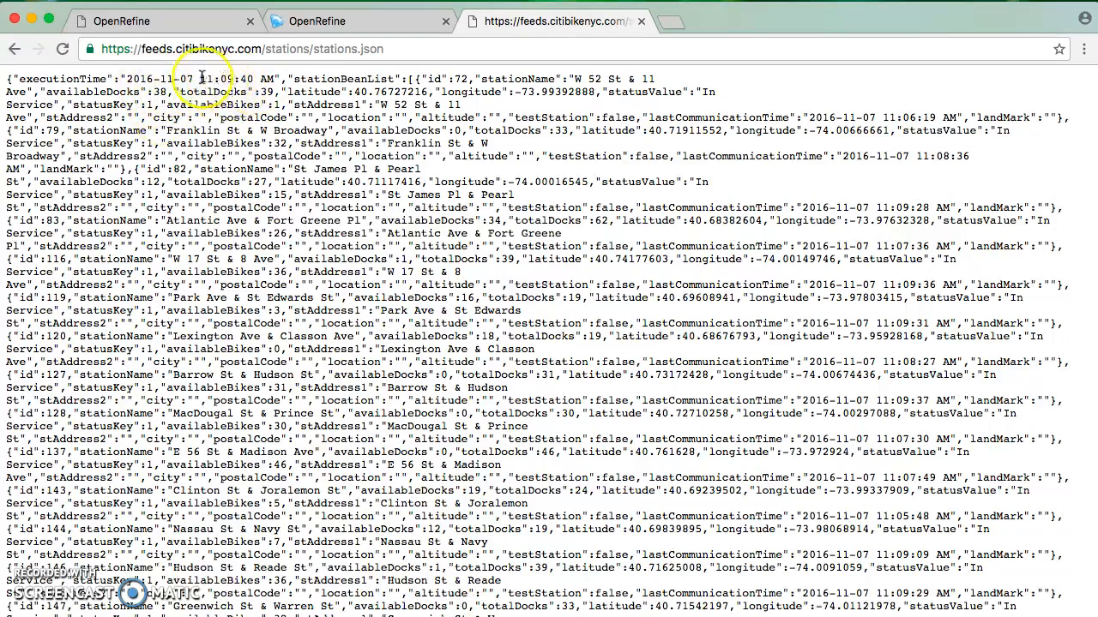
Step: Reload the station feed twice, examining its execution time and the first station's last communication time
drag(199, 79, 257, 81)
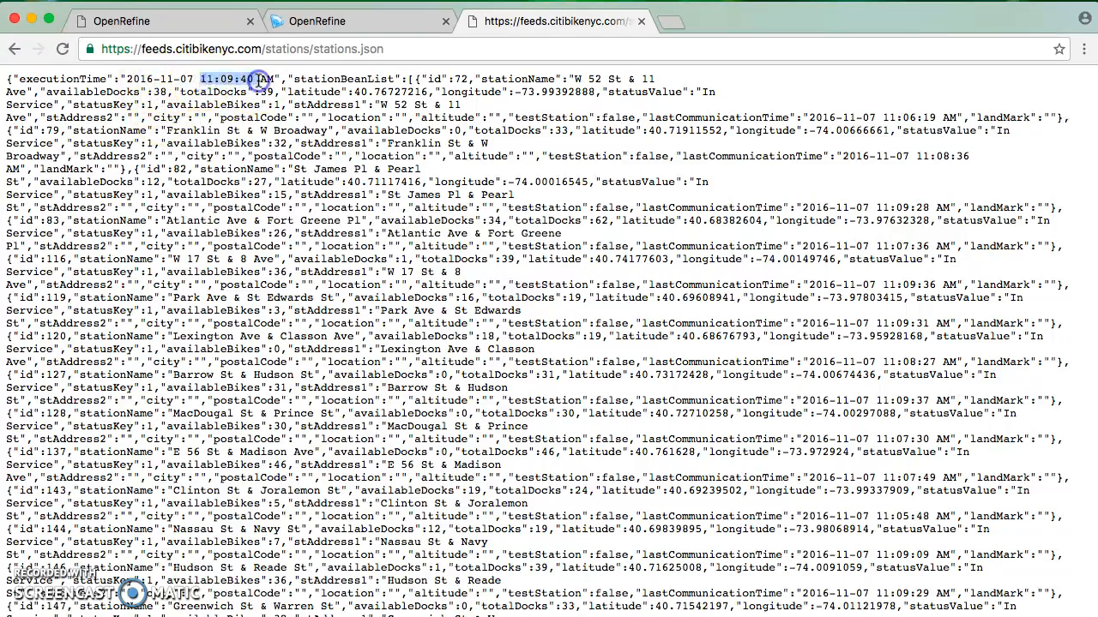
click(57, 48)
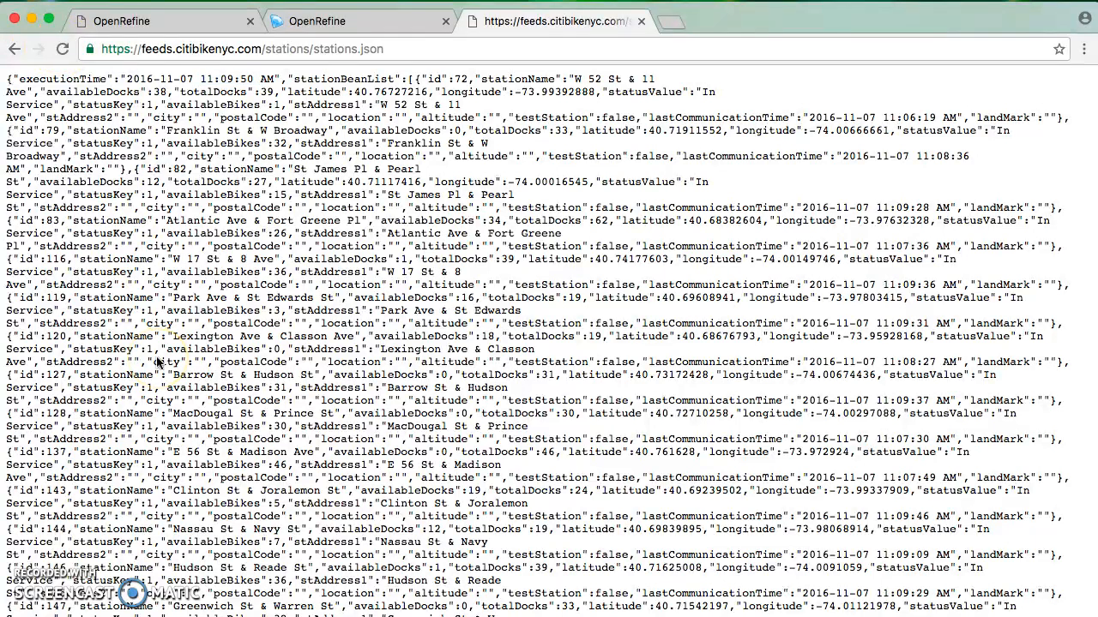
click(283, 381)
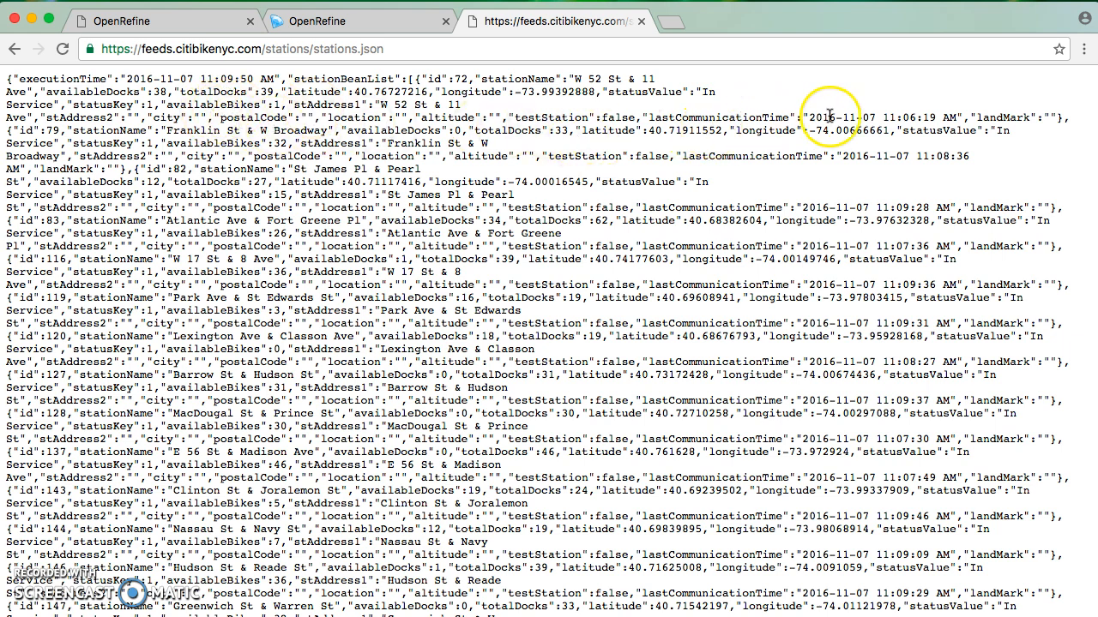
drag(809, 117, 961, 115)
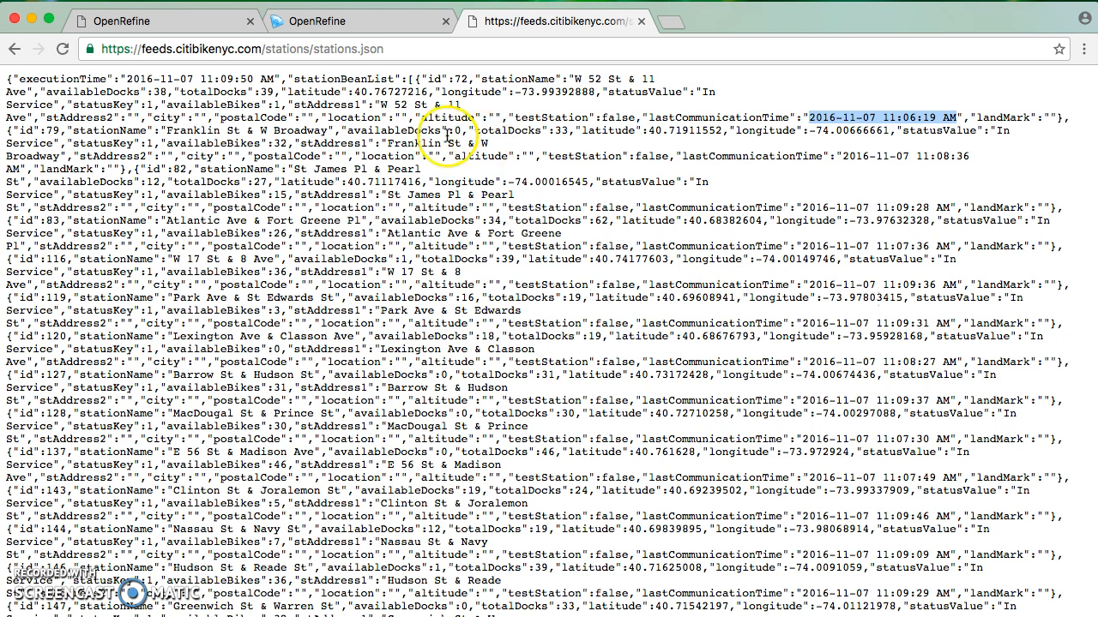
click(62, 49)
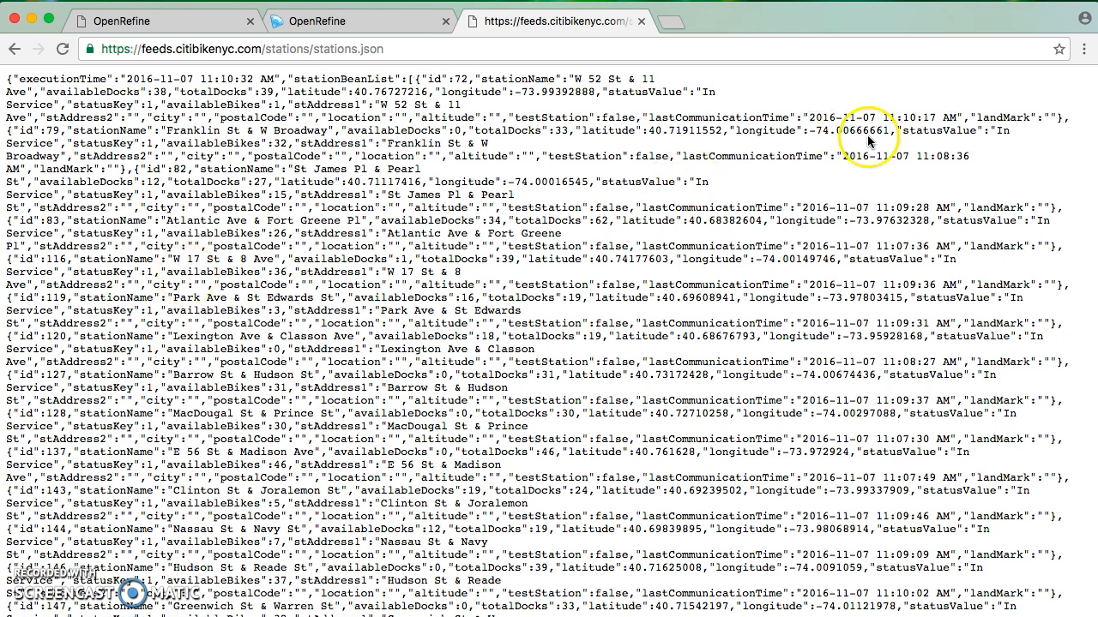
drag(883, 117, 940, 120)
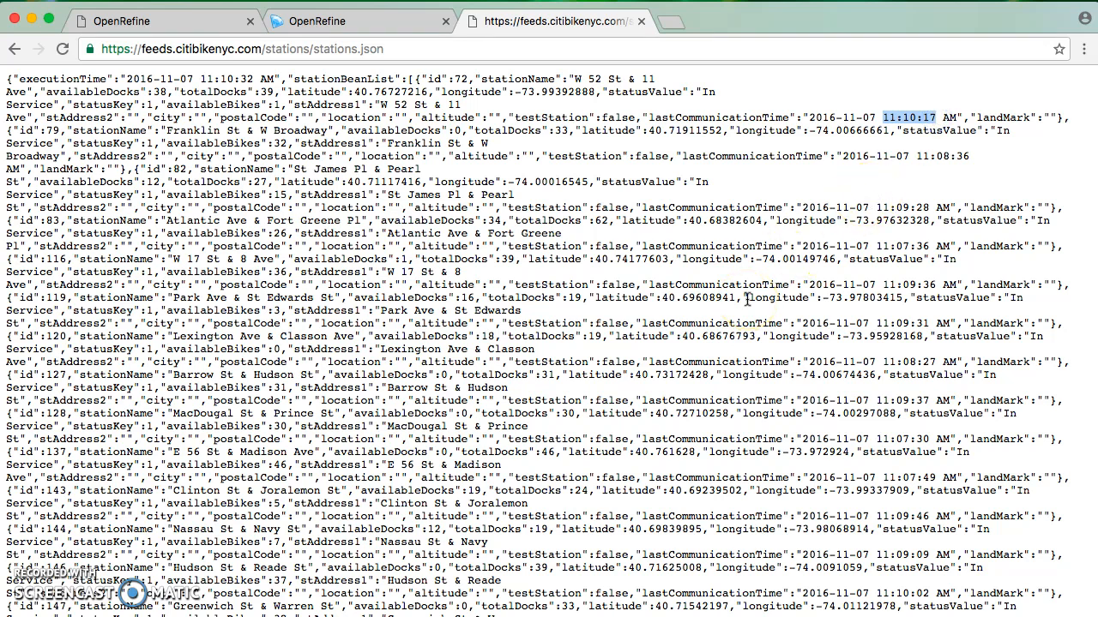
click(394, 86)
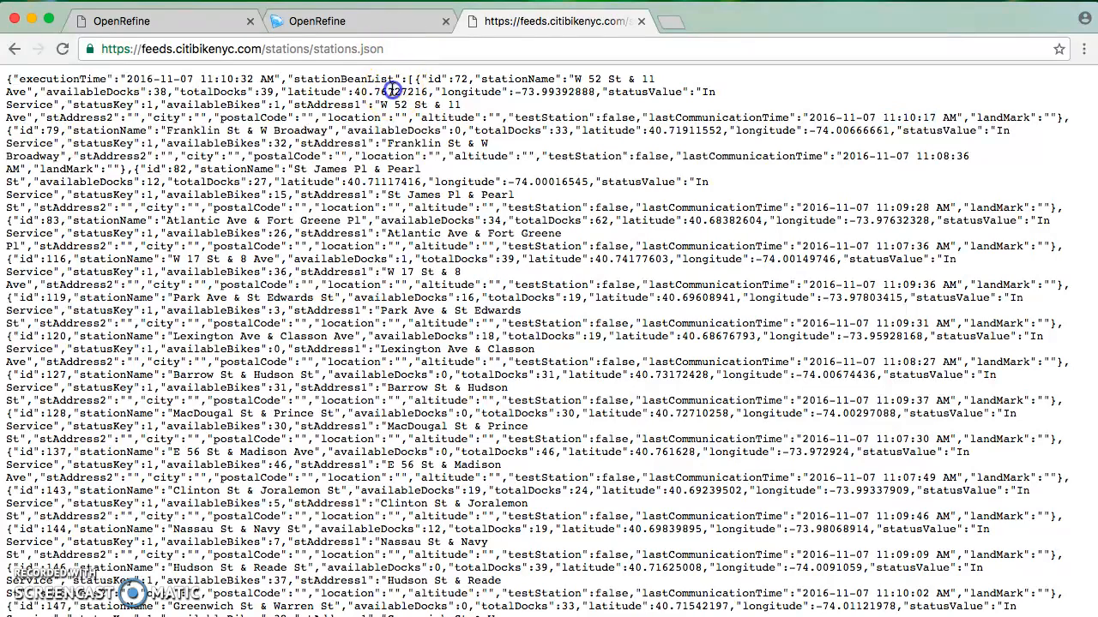
Step: Copy the entire JSON station feed and paste it into OpenRefine as clipboard data for a new project
click(430, 215)
triple_click(431, 214)
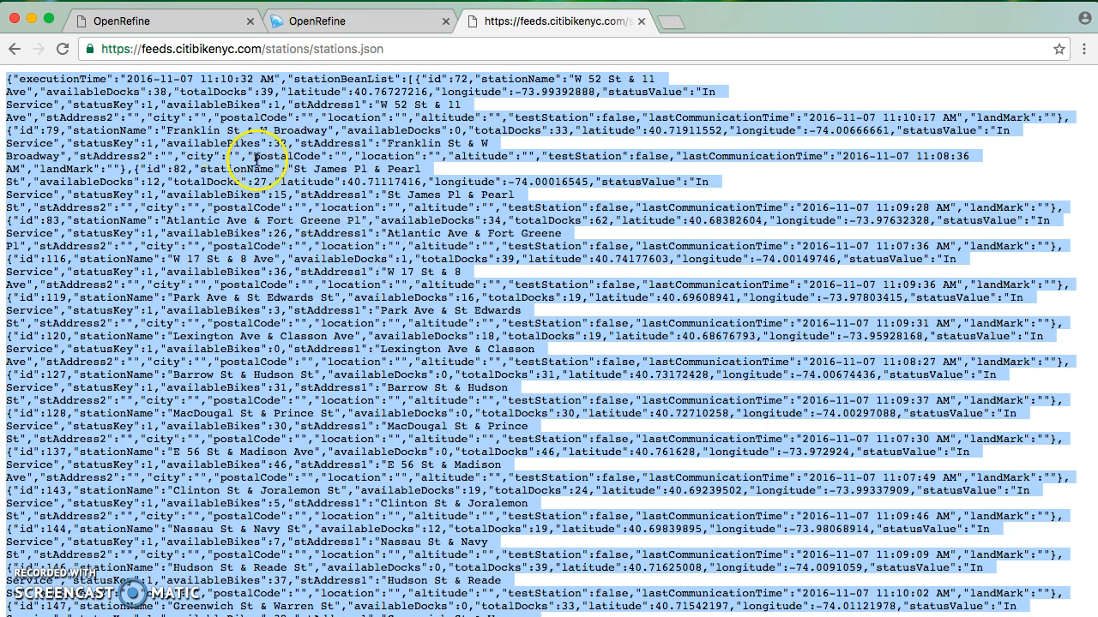
click(306, 24)
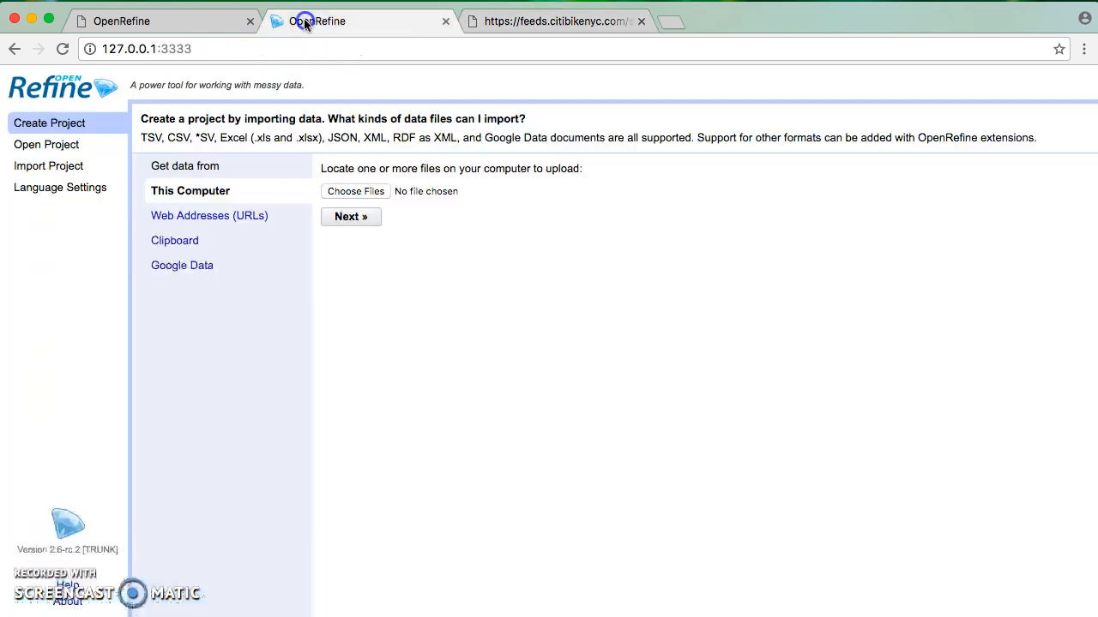
click(194, 243)
click(380, 269)
click(441, 287)
key(super+v)
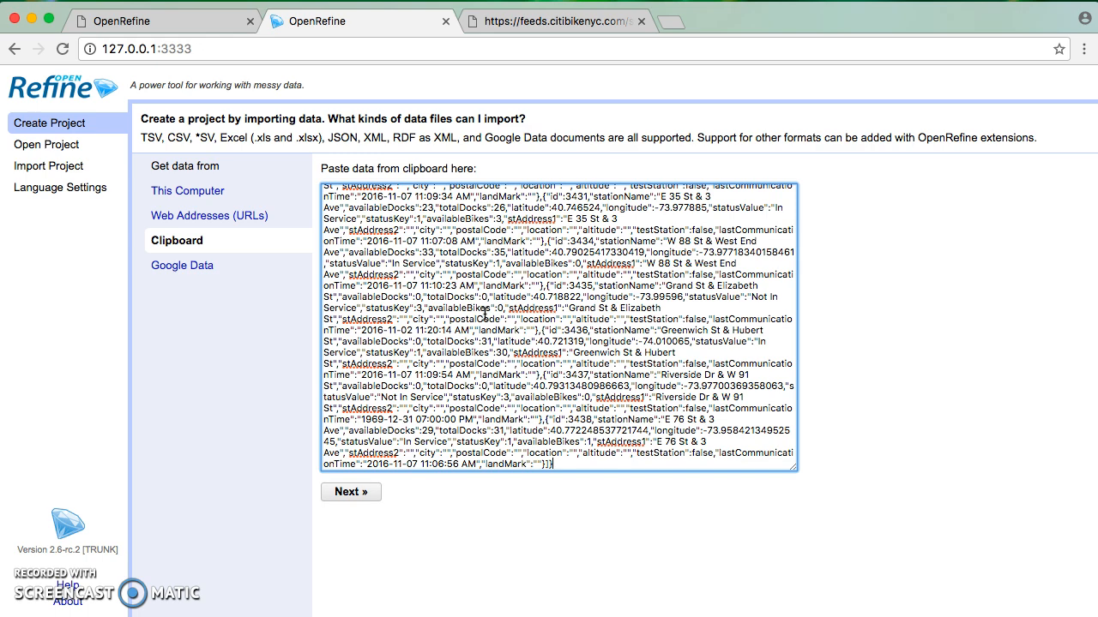
Step: Recheck the source station feed and continue with the pasted data to the parsing options
click(540, 20)
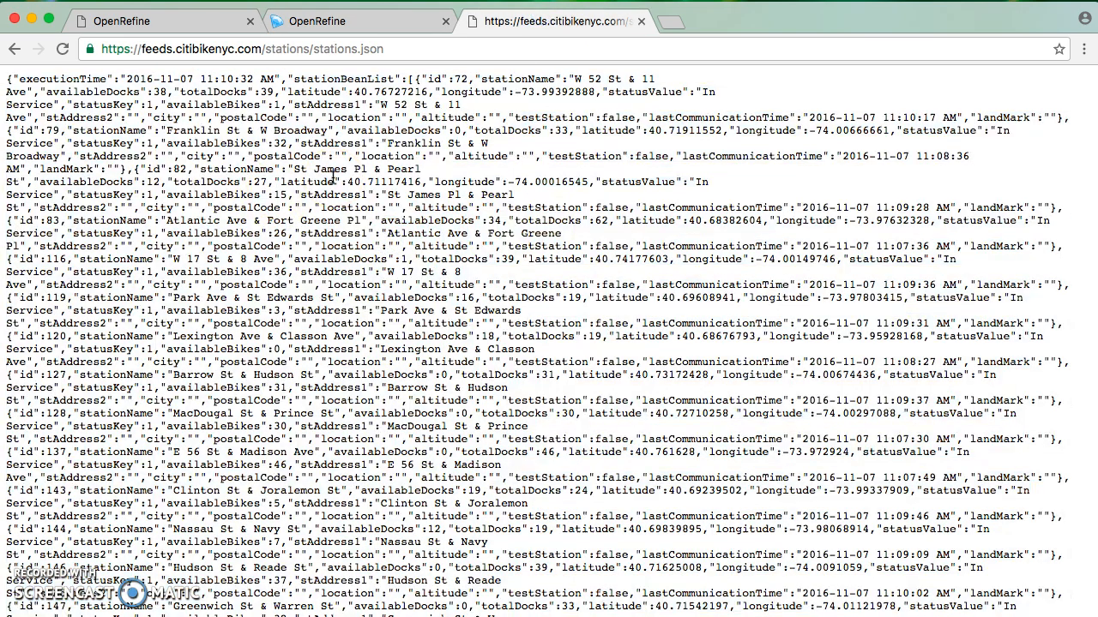
click(312, 20)
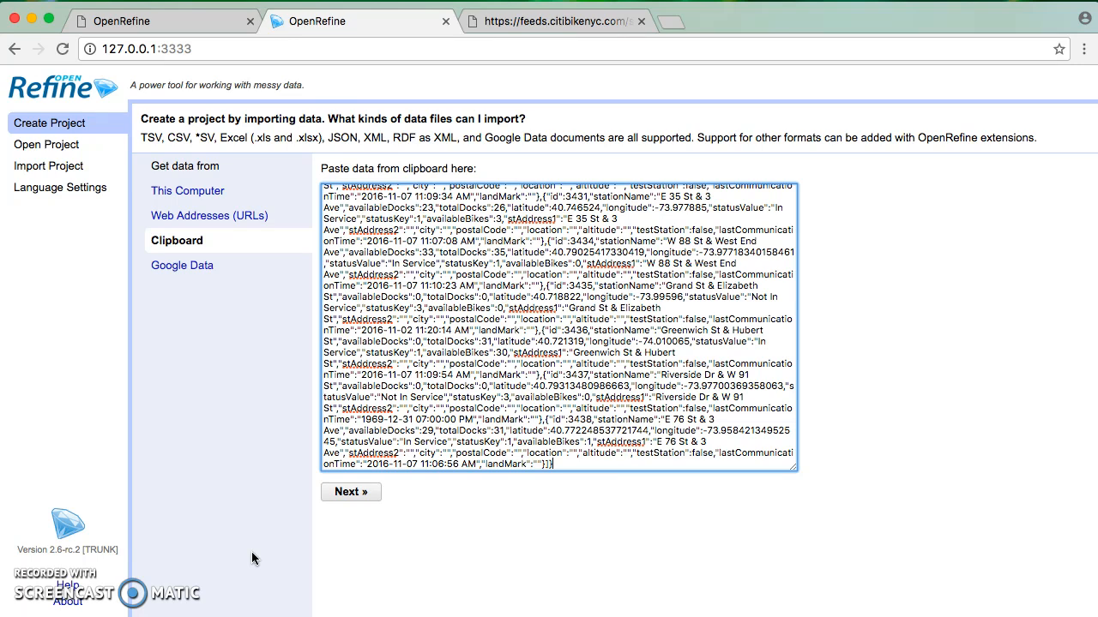
click(345, 499)
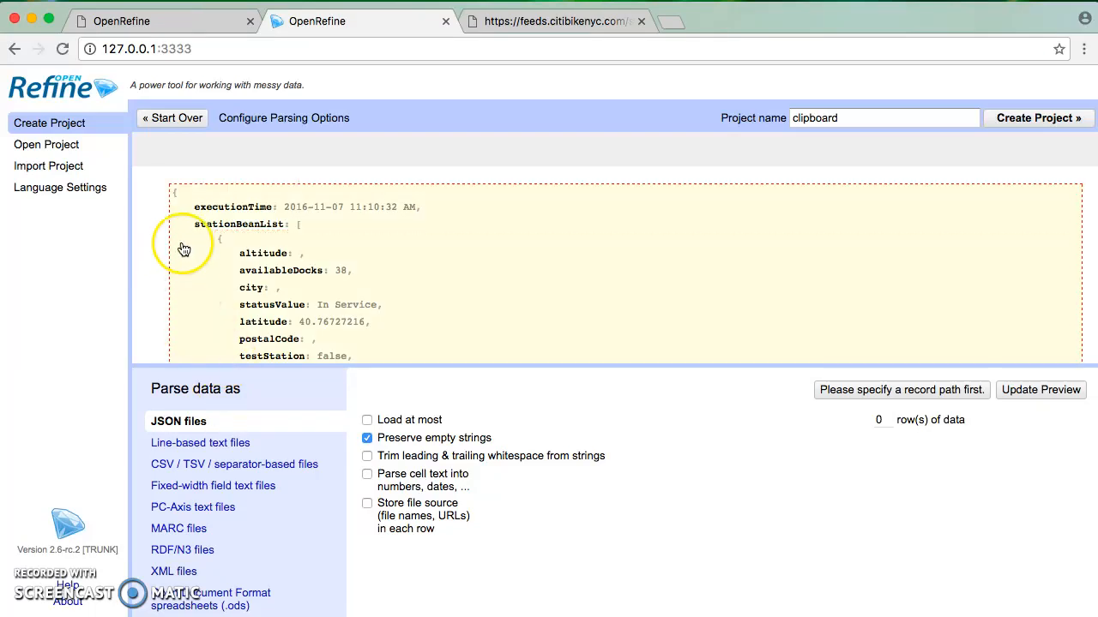
Step: Set the whole first station object inside stationBeanList as the record path for parsing the JSON
scroll(260, 257, down, 1)
scroll(260, 257, down, 9)
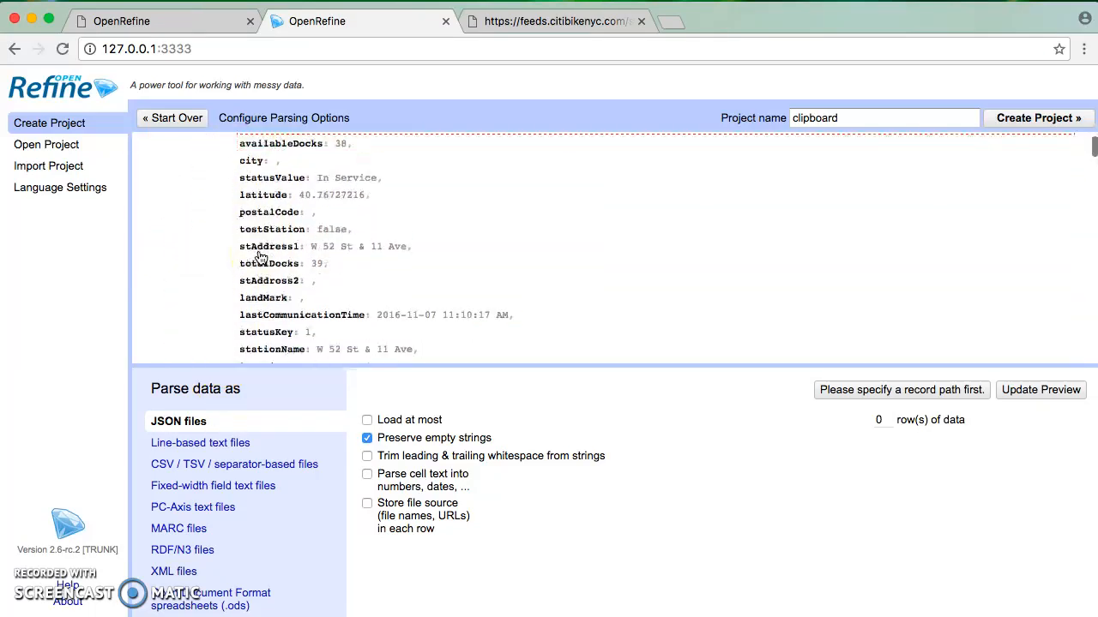
scroll(260, 258, up, 10)
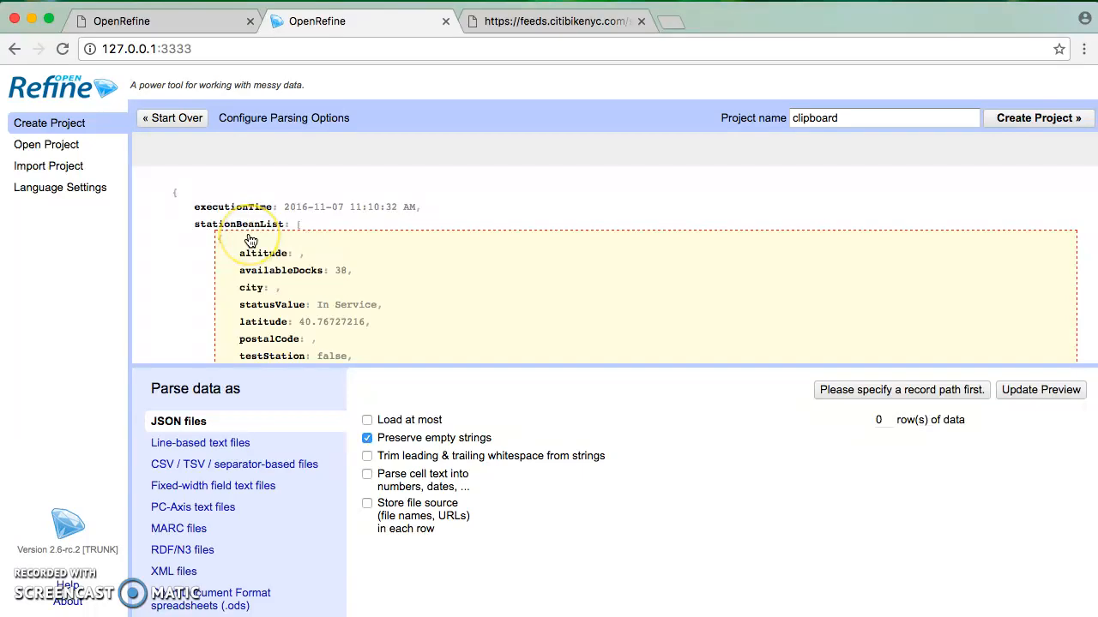
scroll(250, 239, down, 5)
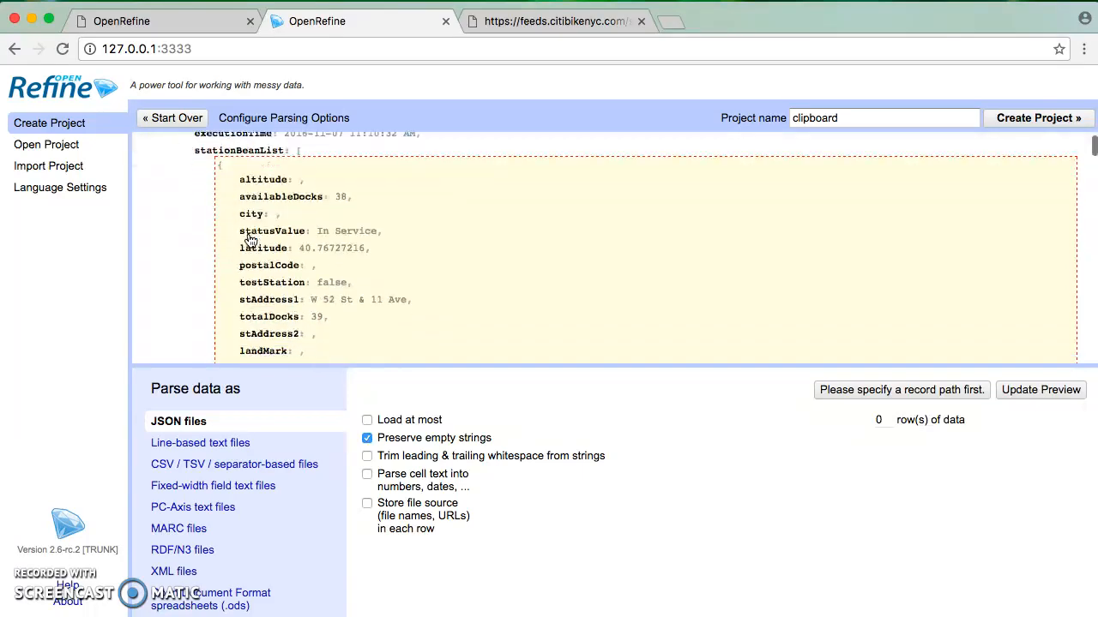
scroll(249, 231, down, 2)
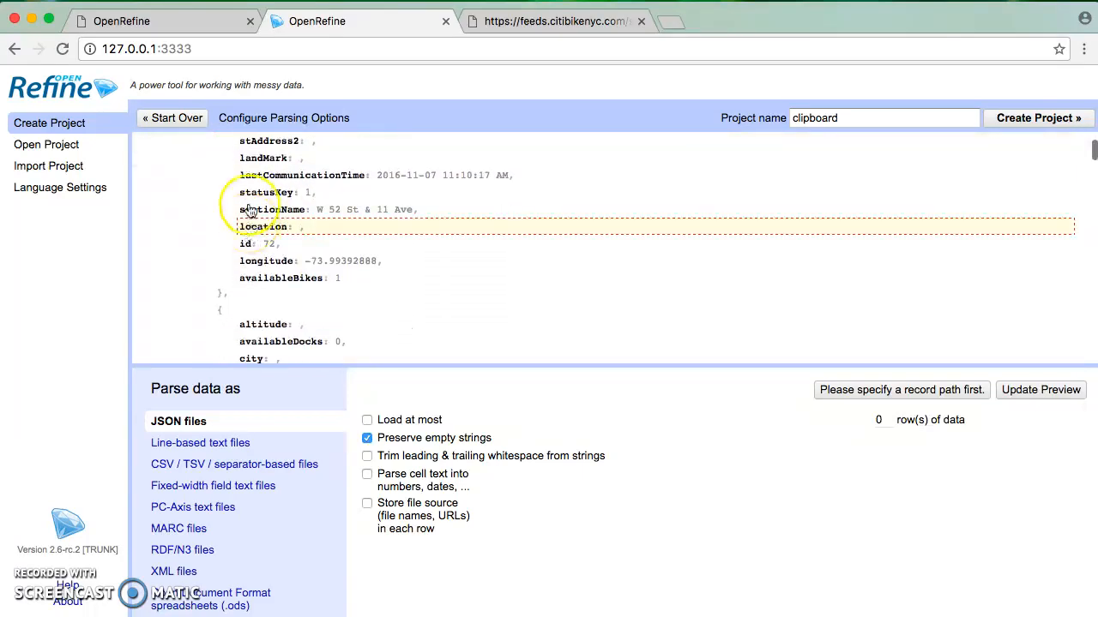
scroll(248, 206, up, 5)
scroll(249, 195, up, 1)
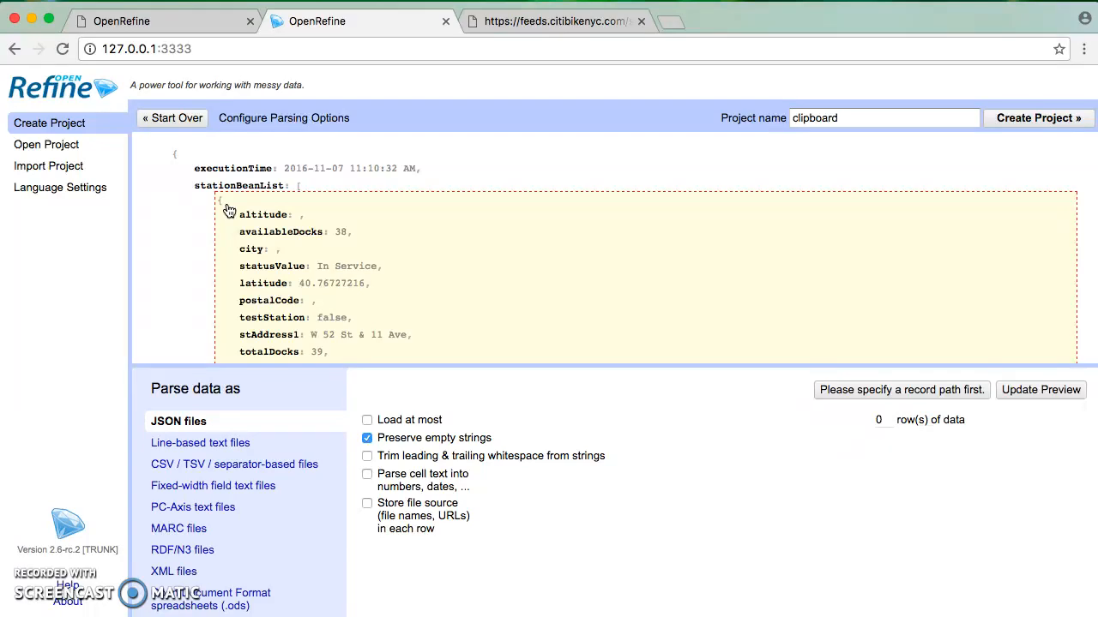
scroll(228, 210, down, 1)
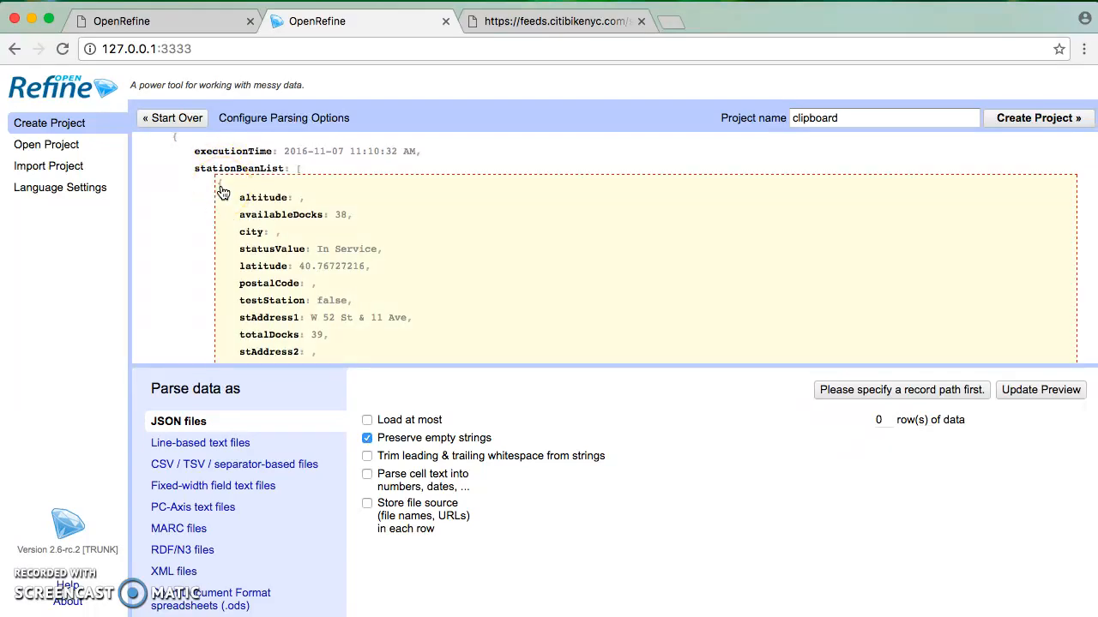
scroll(222, 192, down, 5)
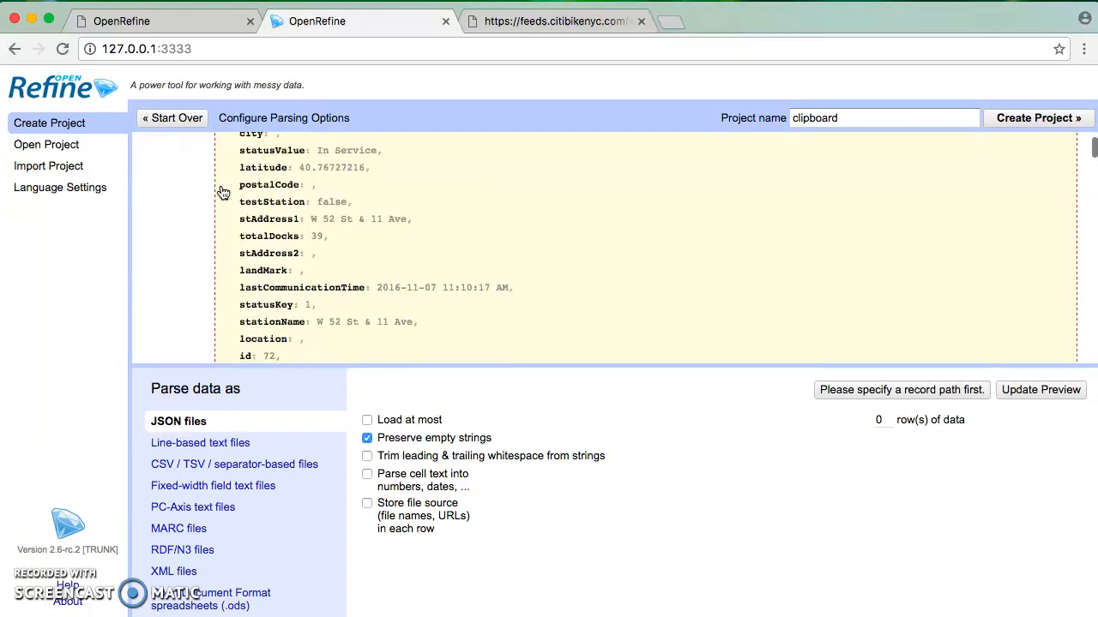
scroll(222, 192, down, 3)
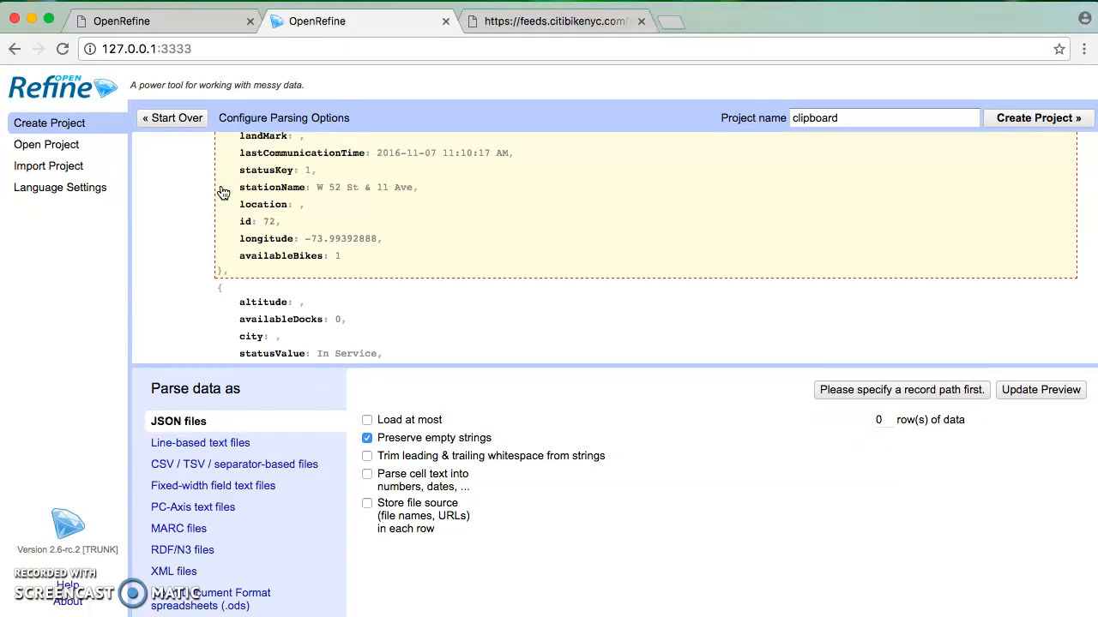
click(222, 192)
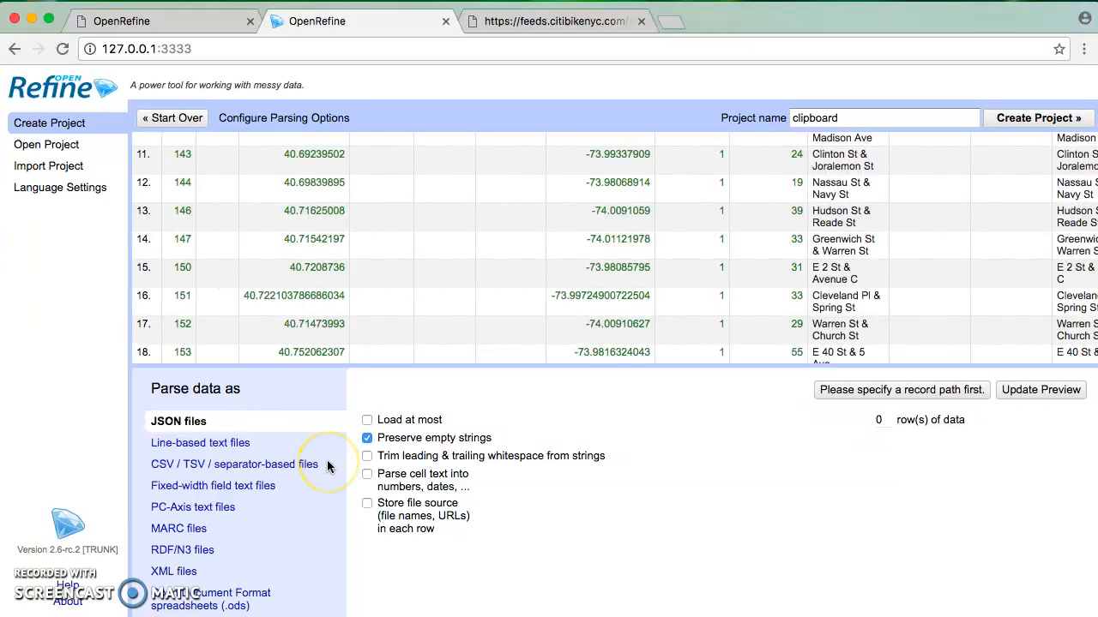
Step: Examine the parsed preview's columns from id and latitude through lastCommunicationTime and back
scroll(331, 253, up, 5)
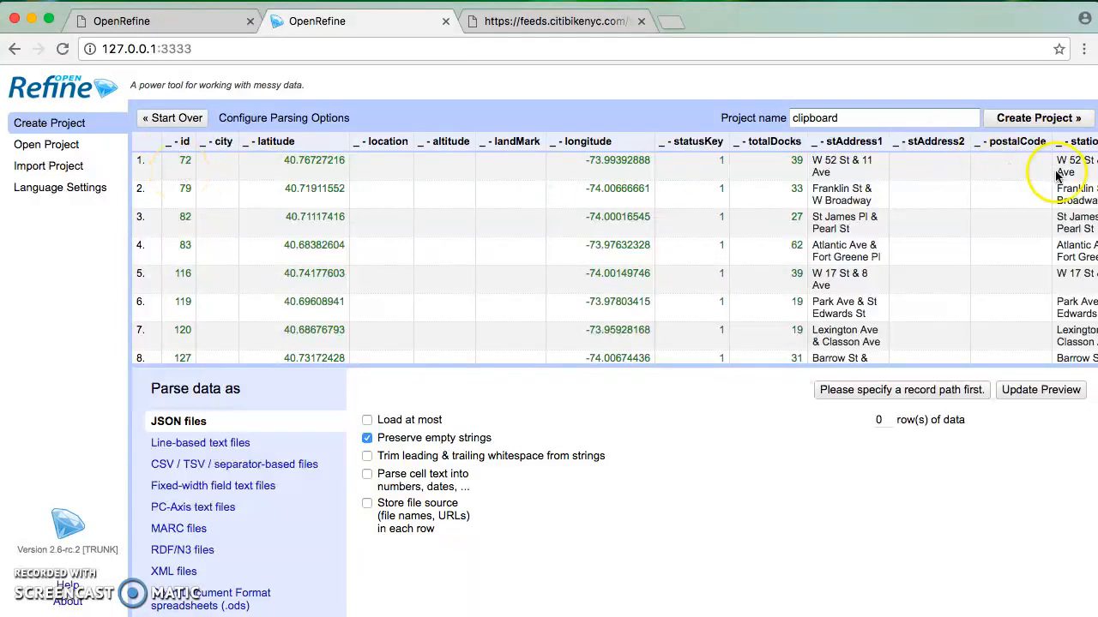
scroll(449, 166, right, 10)
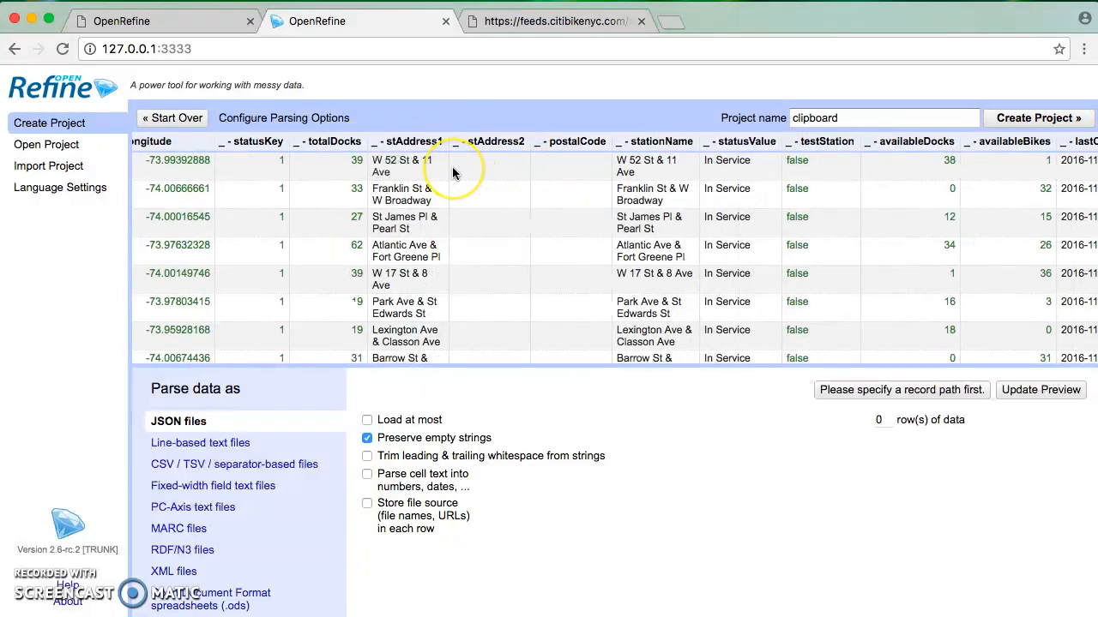
scroll(452, 166, right, 3)
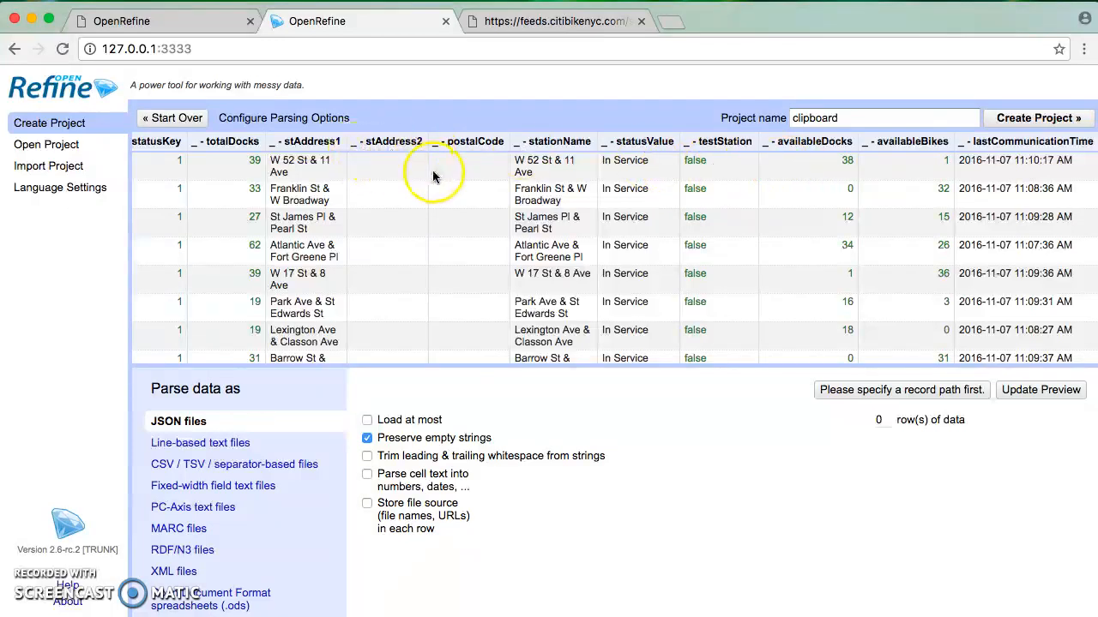
scroll(418, 163, left, 3)
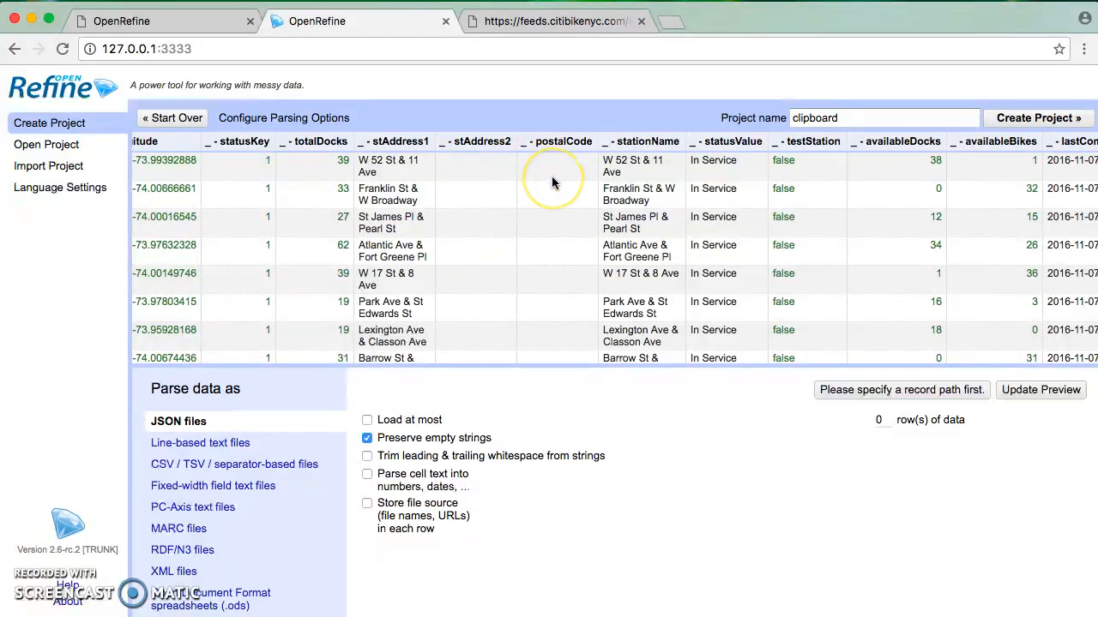
scroll(551, 176, right, 2)
scroll(551, 176, left, 8)
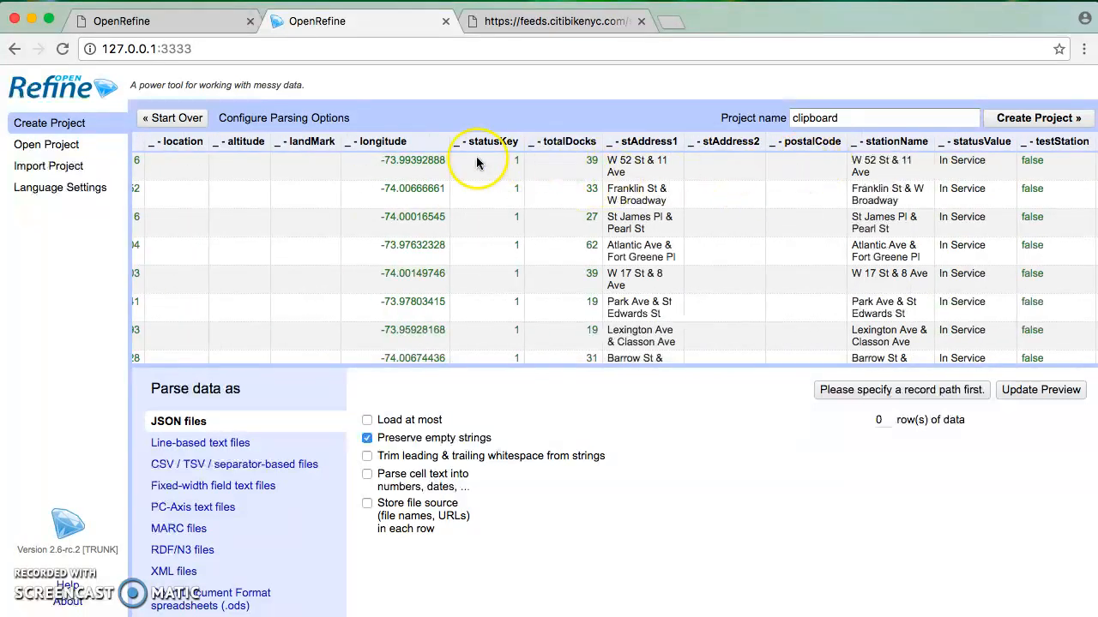
scroll(304, 170, left, 5)
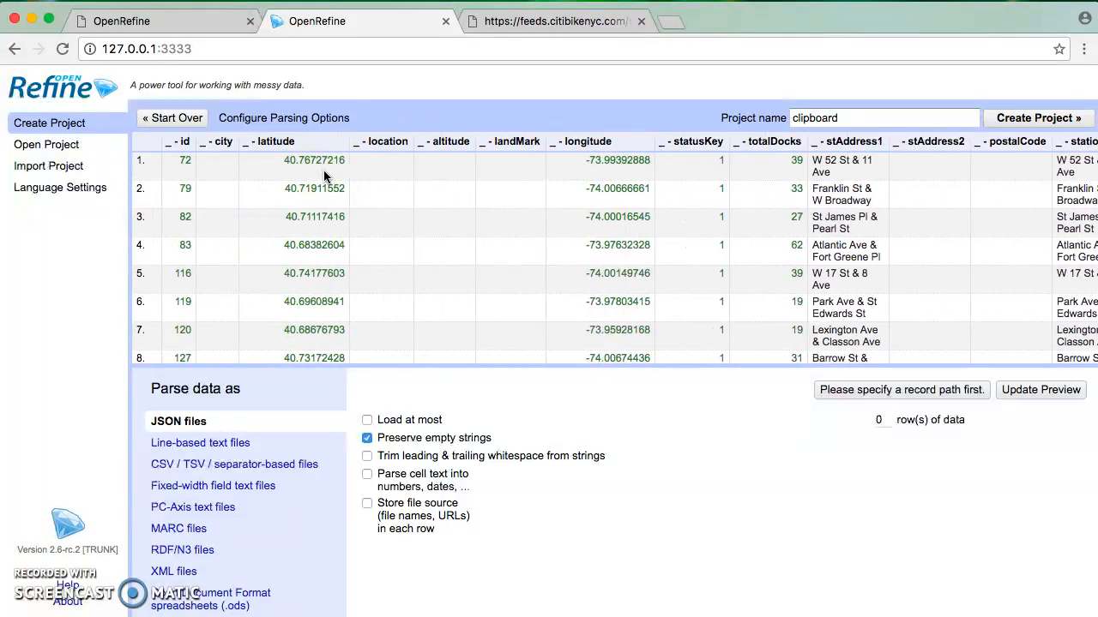
scroll(295, 180, left, 5)
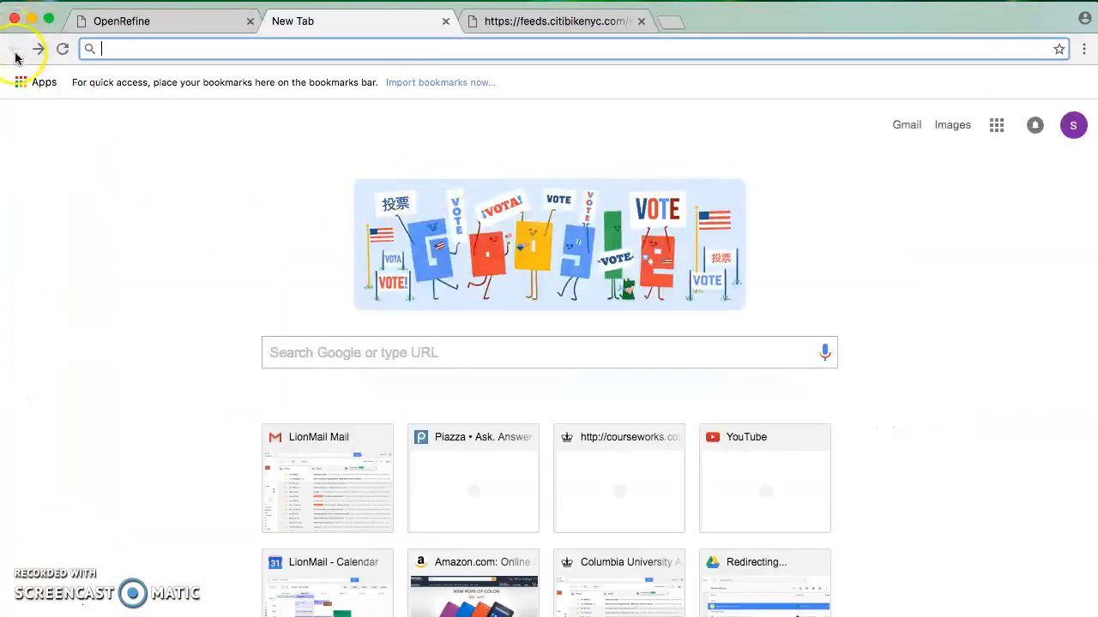
click(147, 21)
click(341, 22)
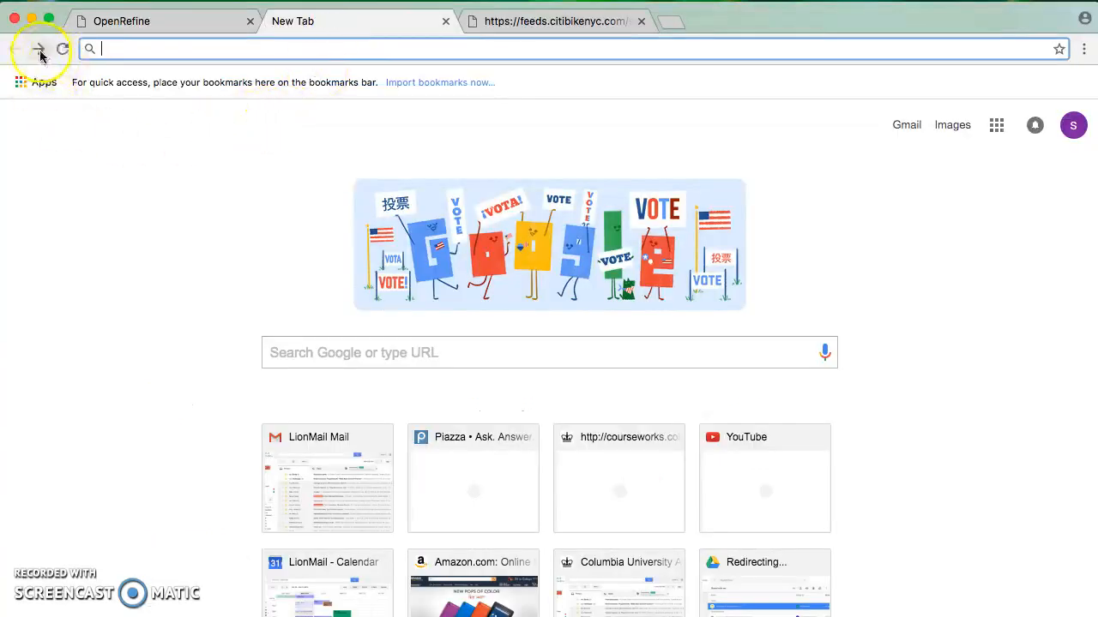
click(13, 54)
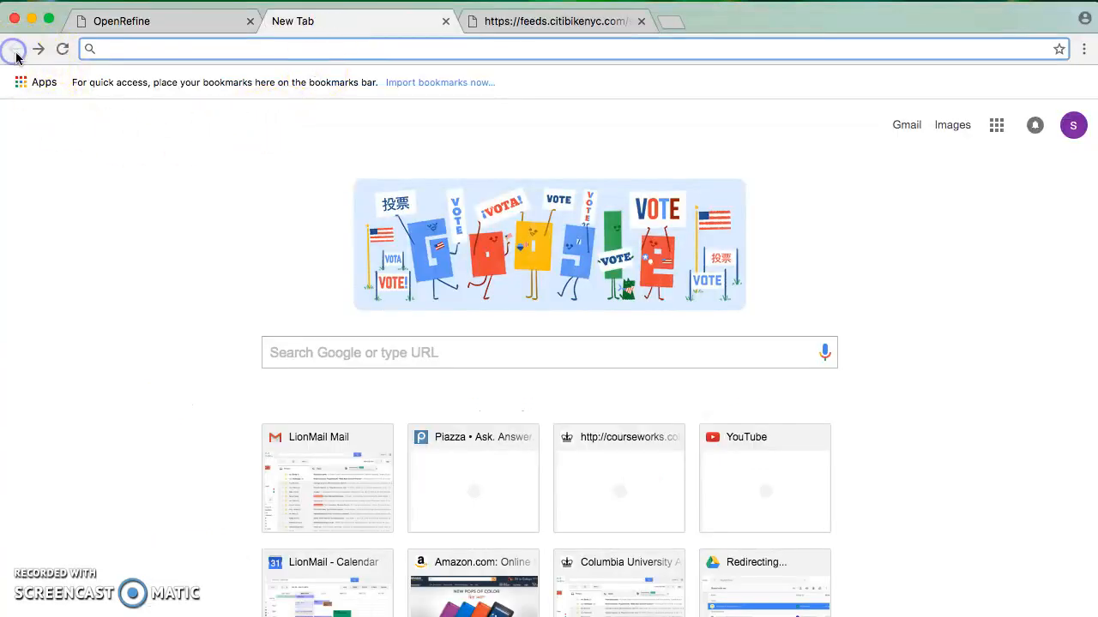
click(175, 50)
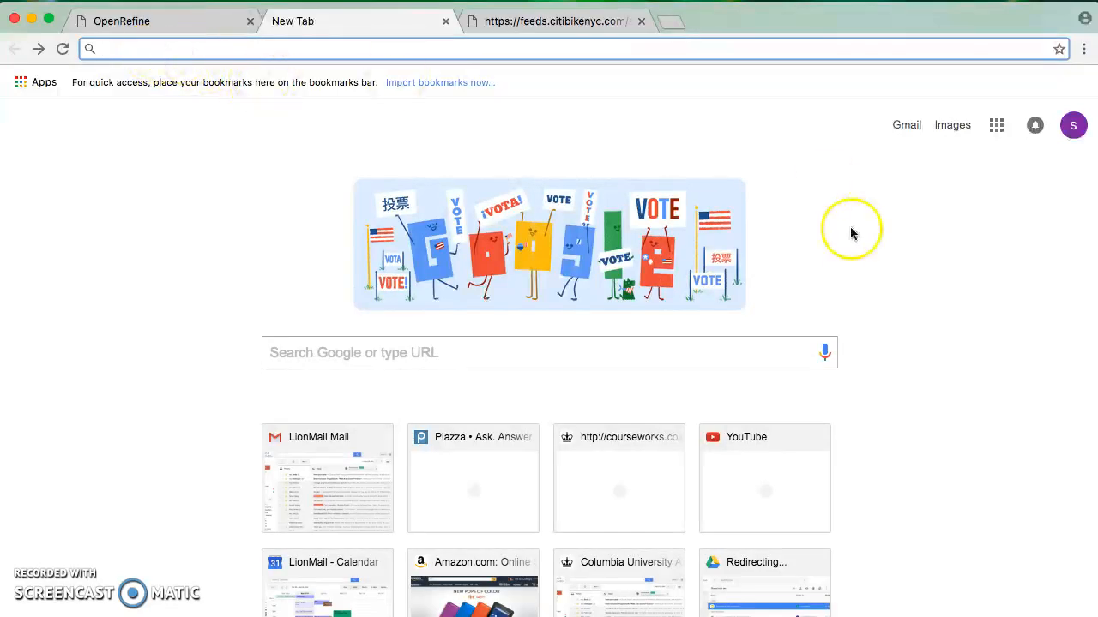
Step: Close the blank new tab and return to the Citi Bike station feed
click(1096, 463)
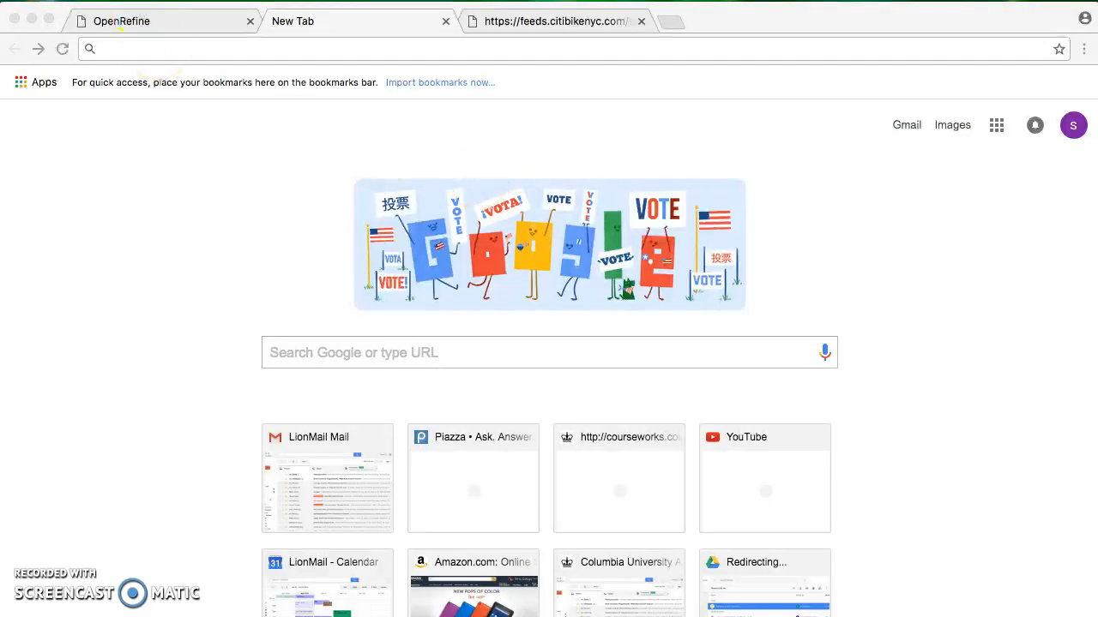
click(26, 0)
click(25, 0)
click(445, 21)
click(445, 20)
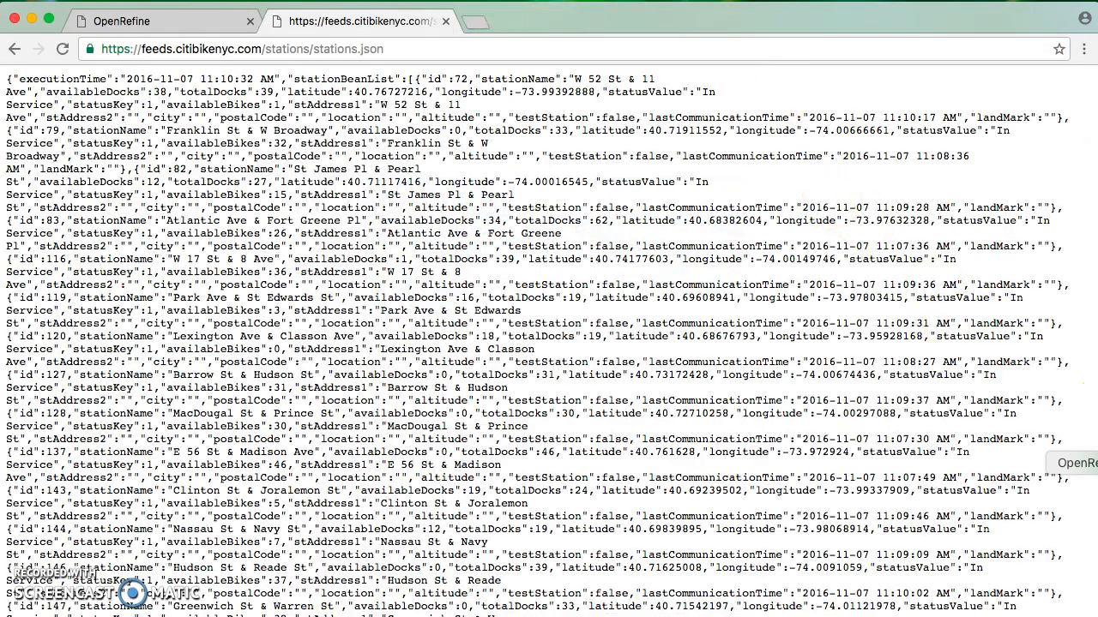
Step: Relaunch the OpenRefine application from the Applications folder
right_click(1097, 463)
click(1051, 475)
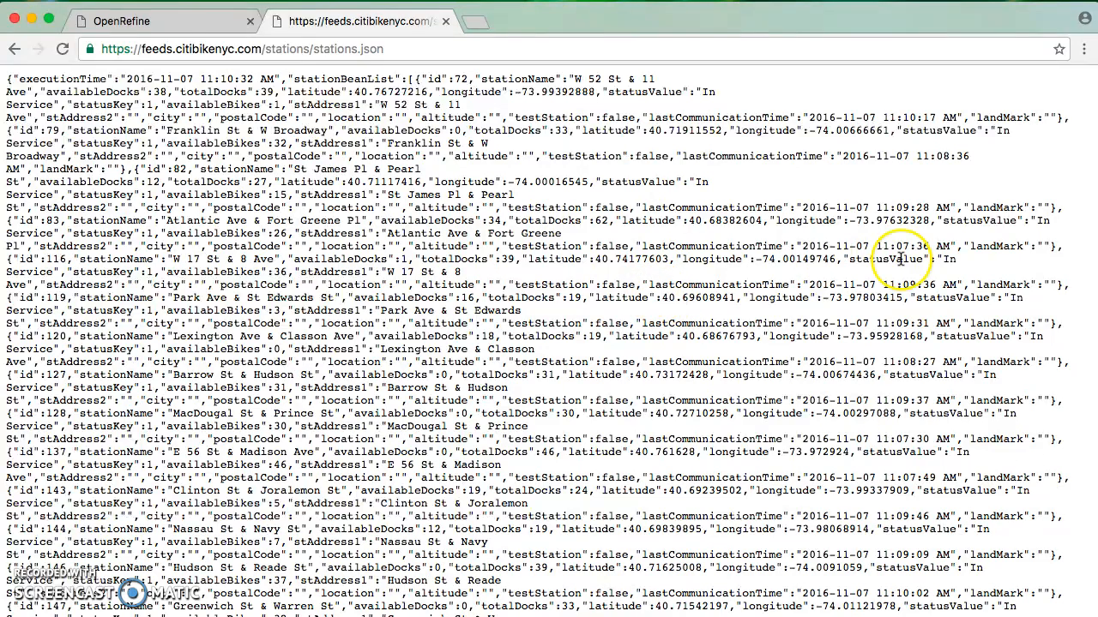
click(1097, 507)
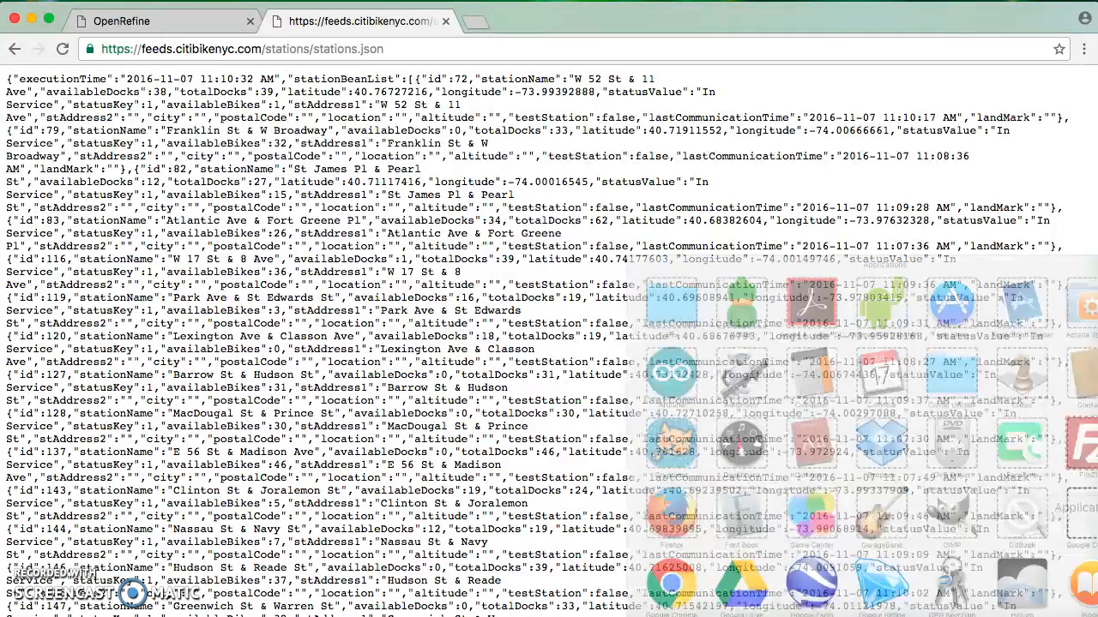
scroll(867, 378, down, 10)
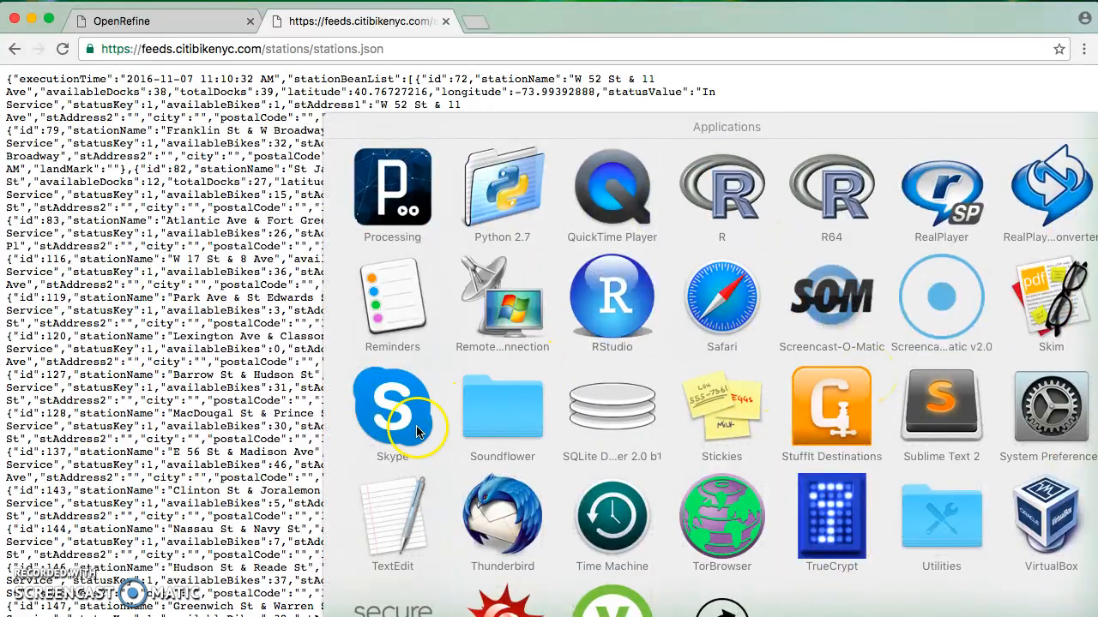
scroll(651, 377, up, 3)
scroll(642, 382, up, 2)
click(603, 241)
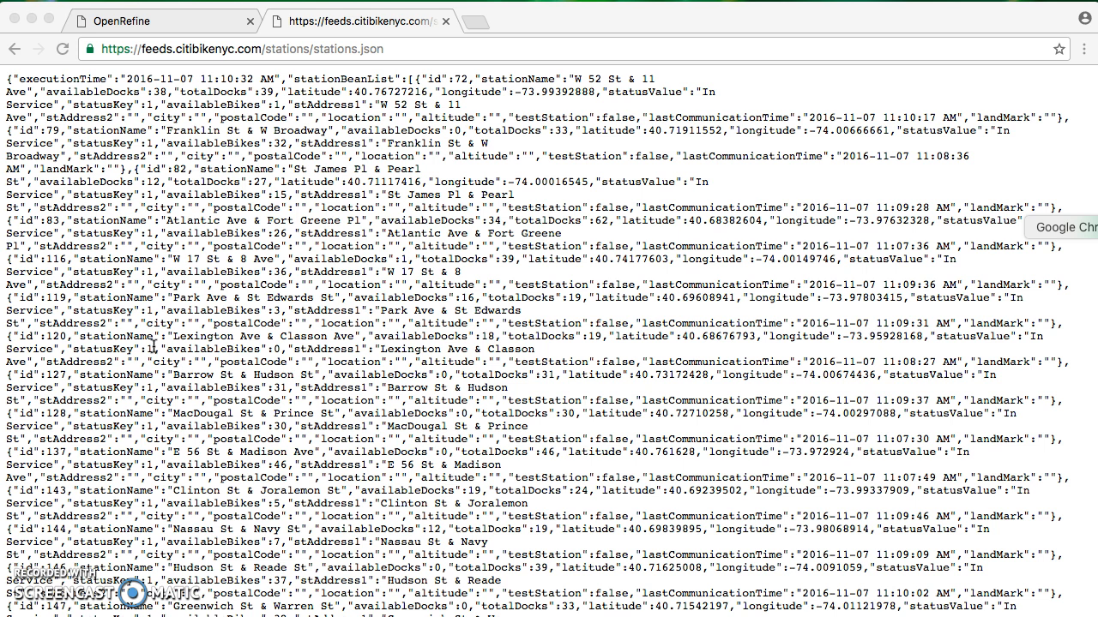
Step: Open OpenRefine at 127.0.0.1:3333 in a new Chrome tab and check for existing projects before returning to project creation
click(220, 47)
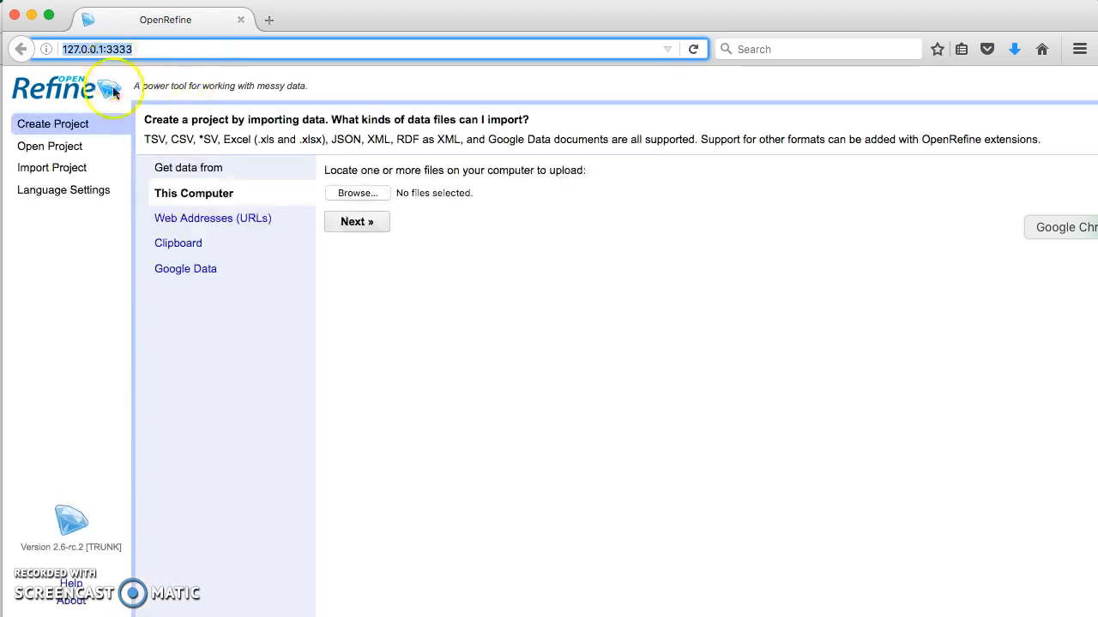
click(13, 14)
click(475, 22)
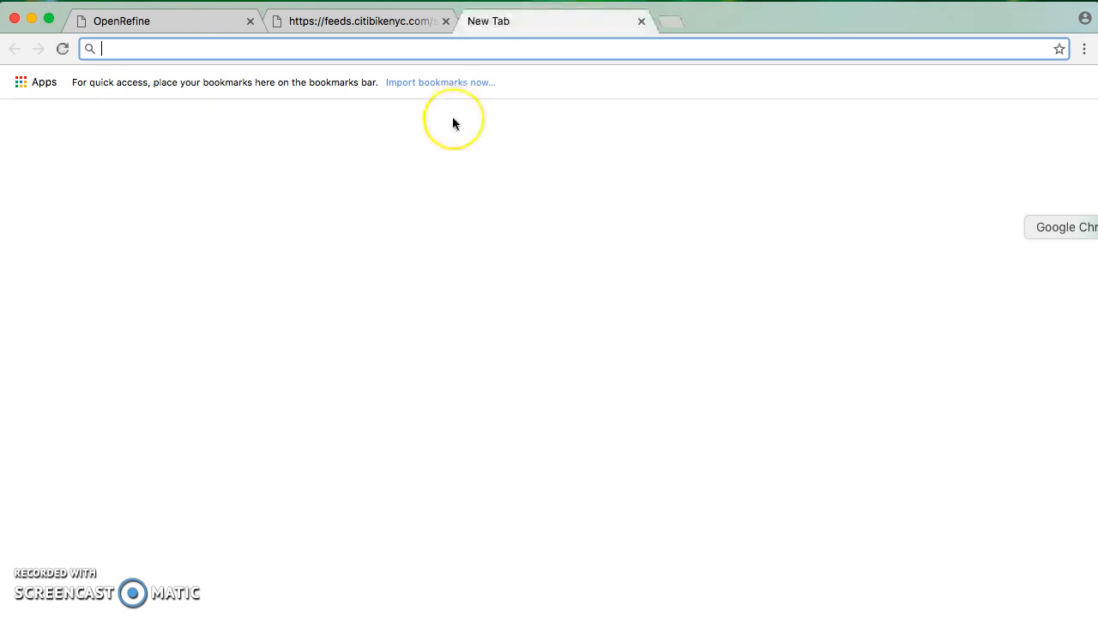
text(127.0.0.1:3333)
key(Return)
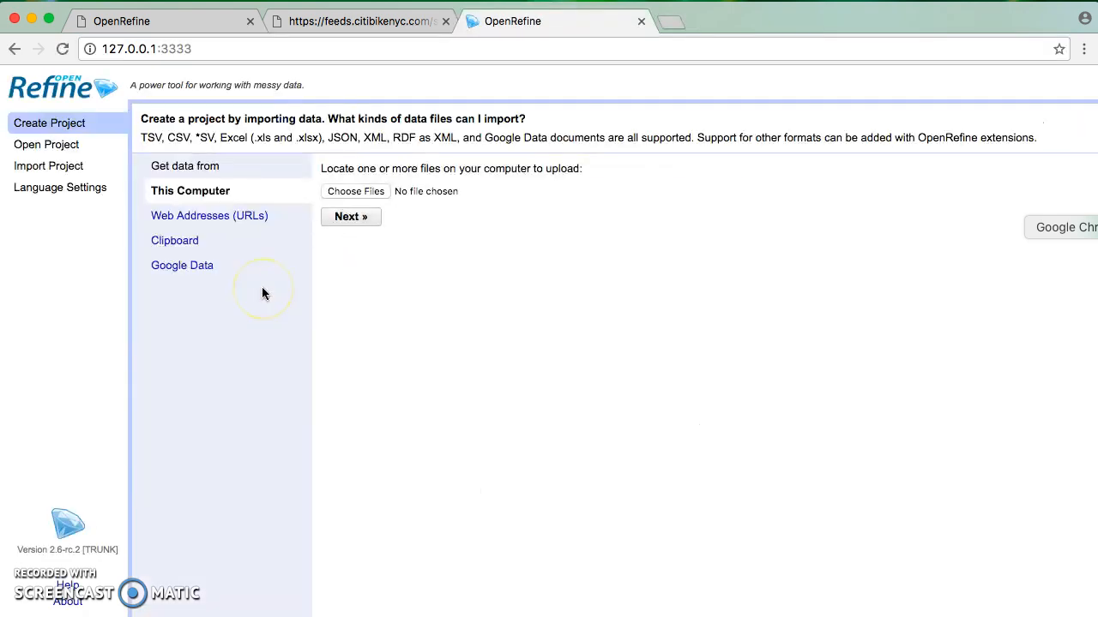
click(47, 147)
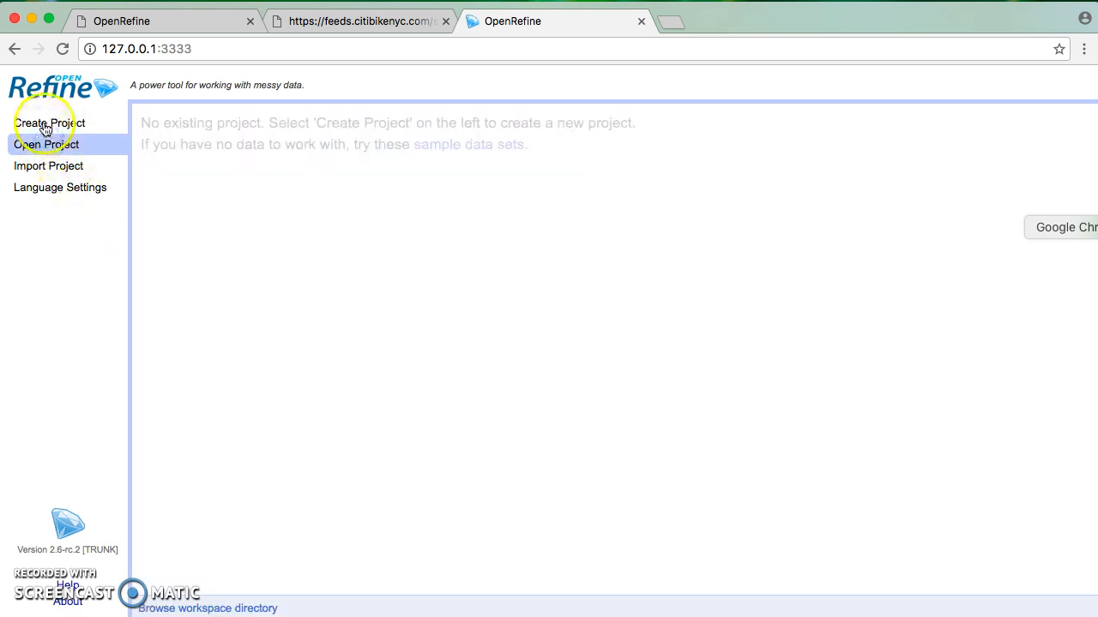
click(45, 125)
Step: Copy the full JSON station feed again, paste it as clipboard data in the fresh OpenRefine session and continue to the parsing options
click(335, 20)
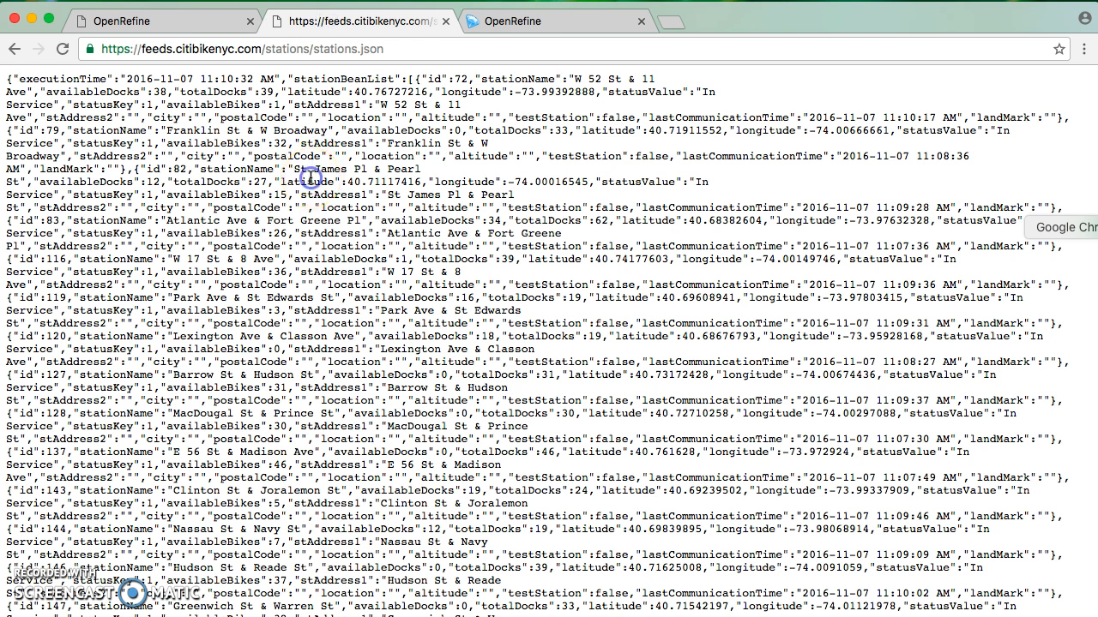
key(super+a)
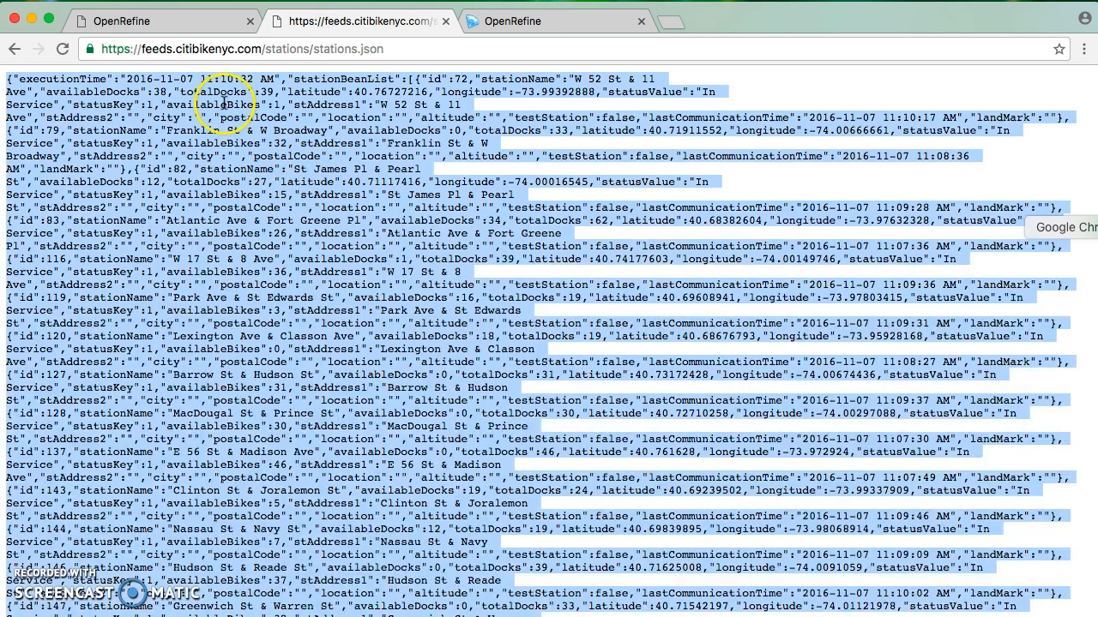
click(495, 20)
click(198, 239)
click(444, 306)
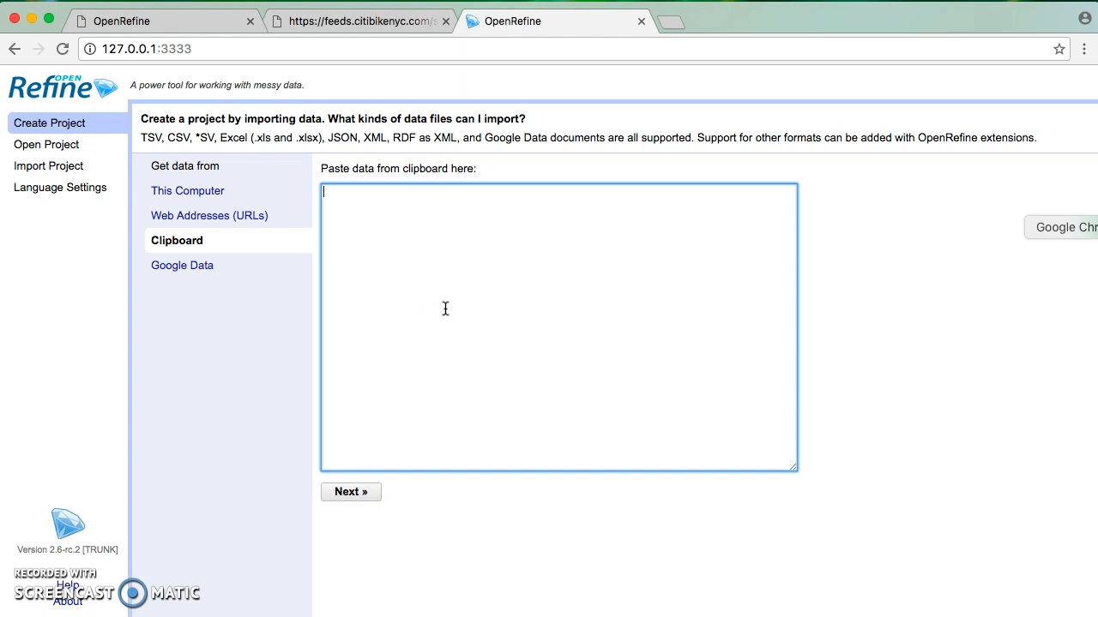
key(super+v)
click(348, 495)
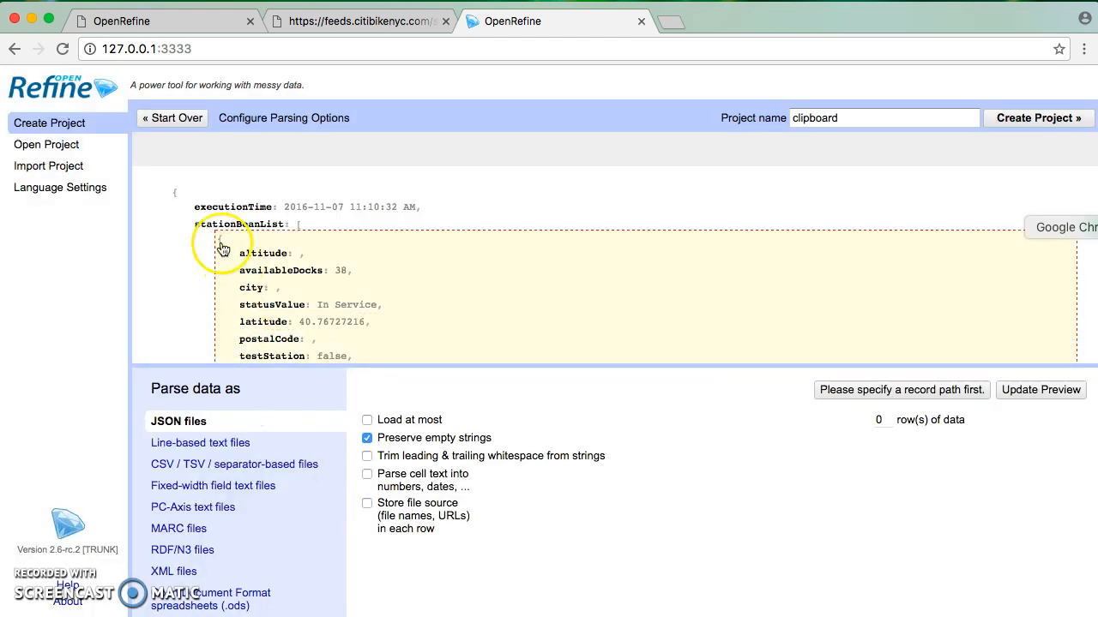
Step: Use the first station object inside stationBeanList as the record path and create the project with the name StationBeanListCitiBike
click(218, 241)
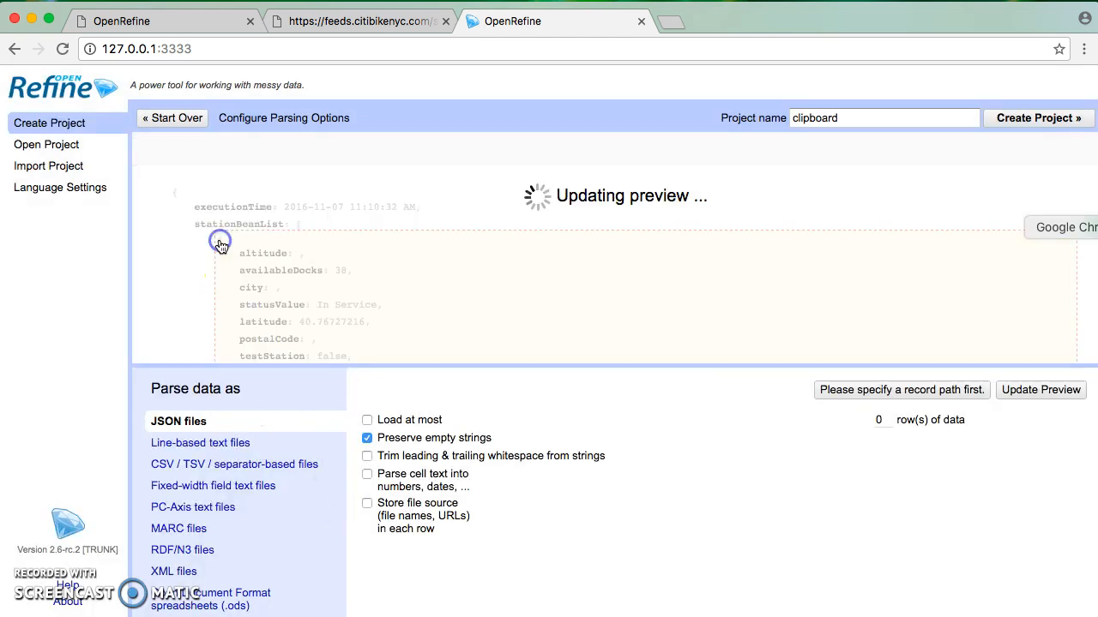
drag(837, 117, 725, 120)
text(StationBean)
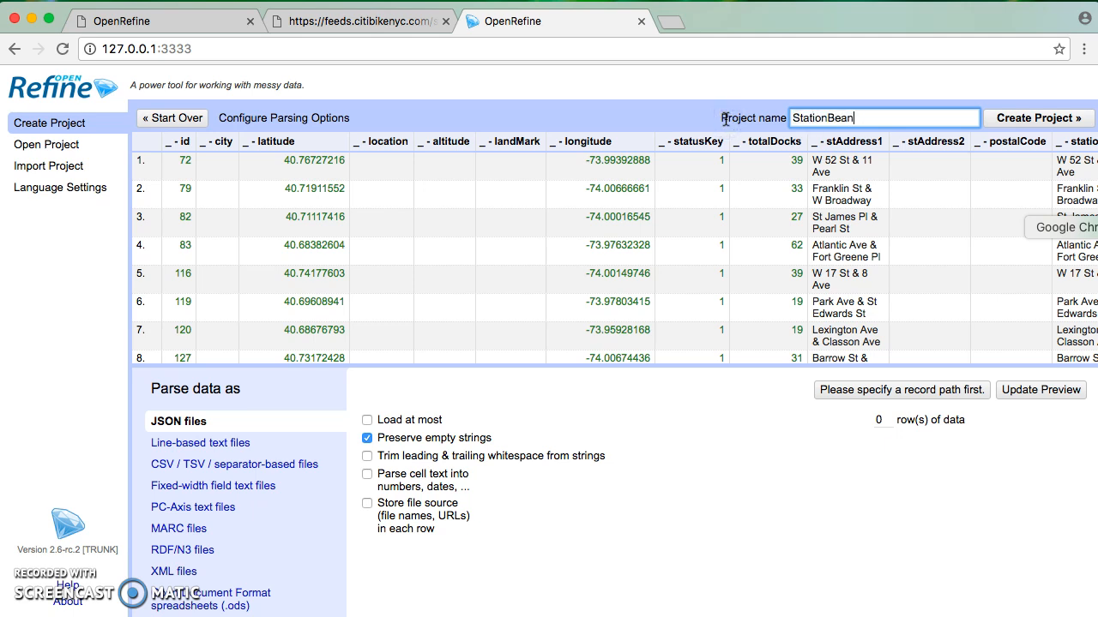
text(ListCitiBike)
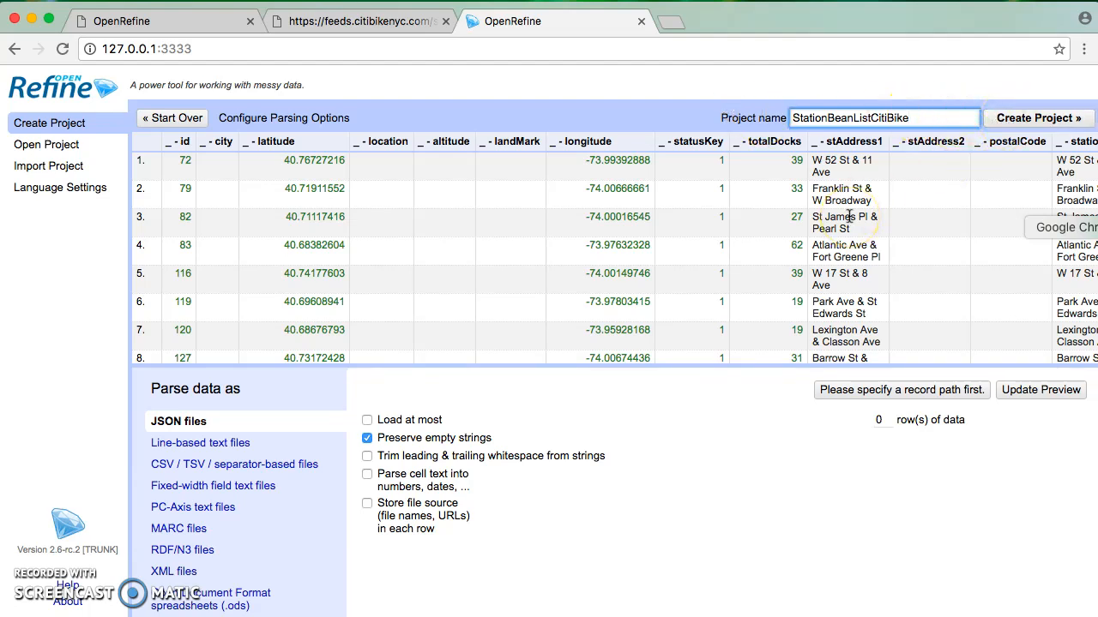
click(1023, 120)
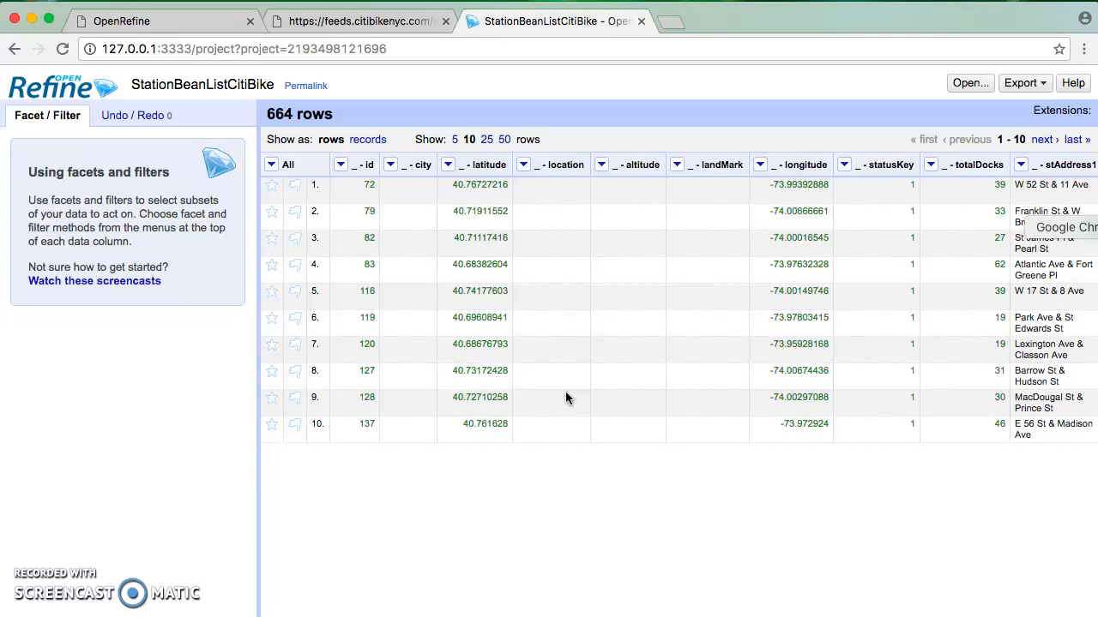
Step: Remove the empty location and altitude columns from the project
click(523, 164)
mouse_move(545, 248)
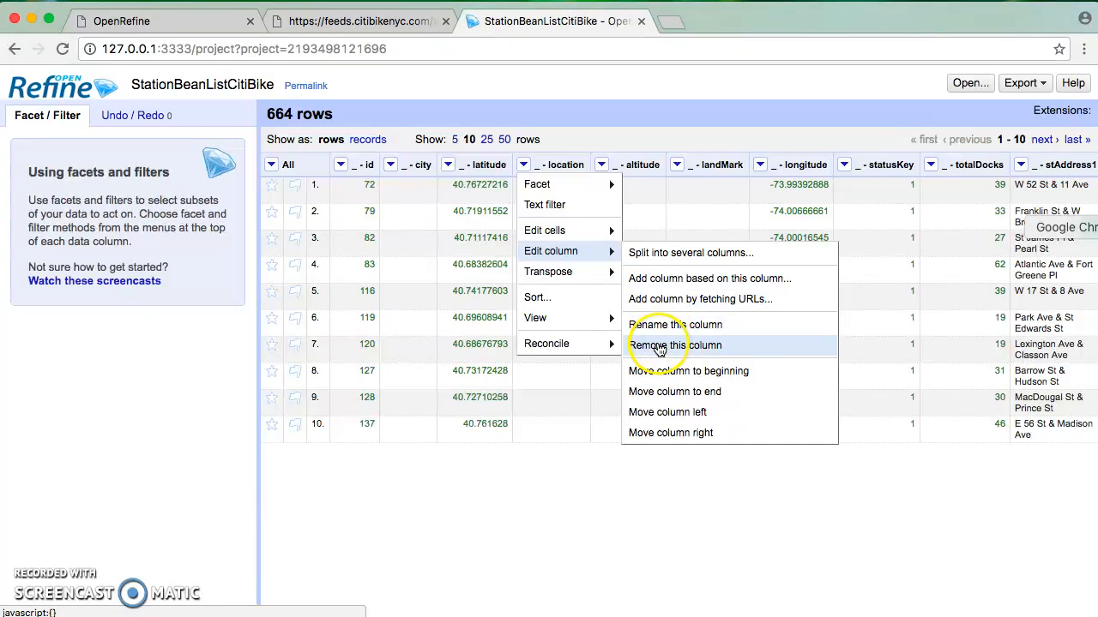
click(659, 346)
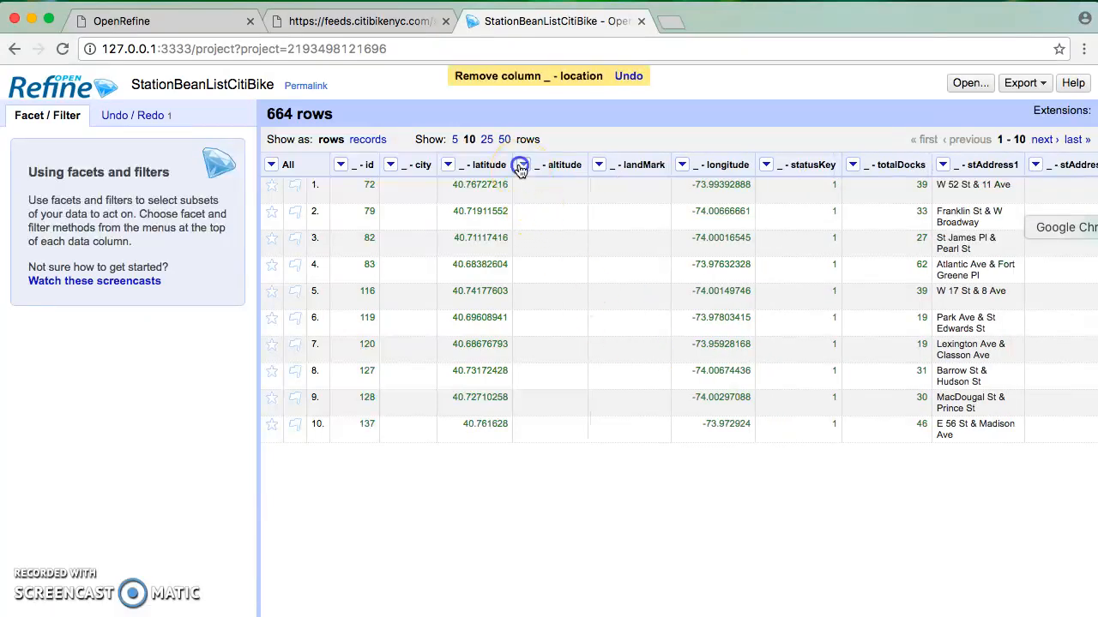
click(521, 165)
mouse_move(577, 261)
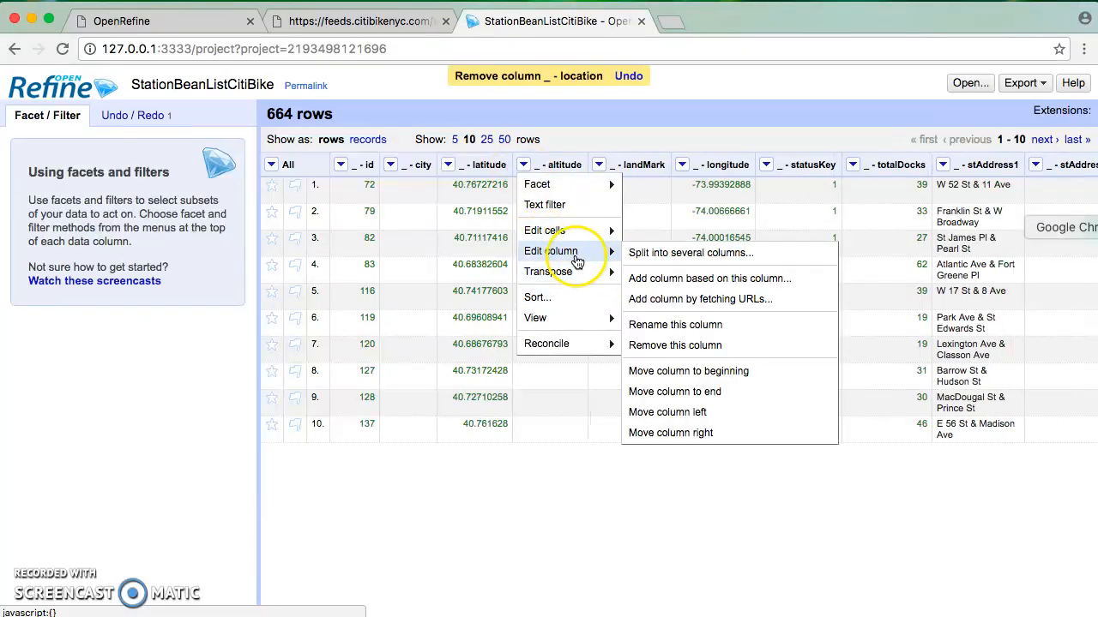
click(686, 344)
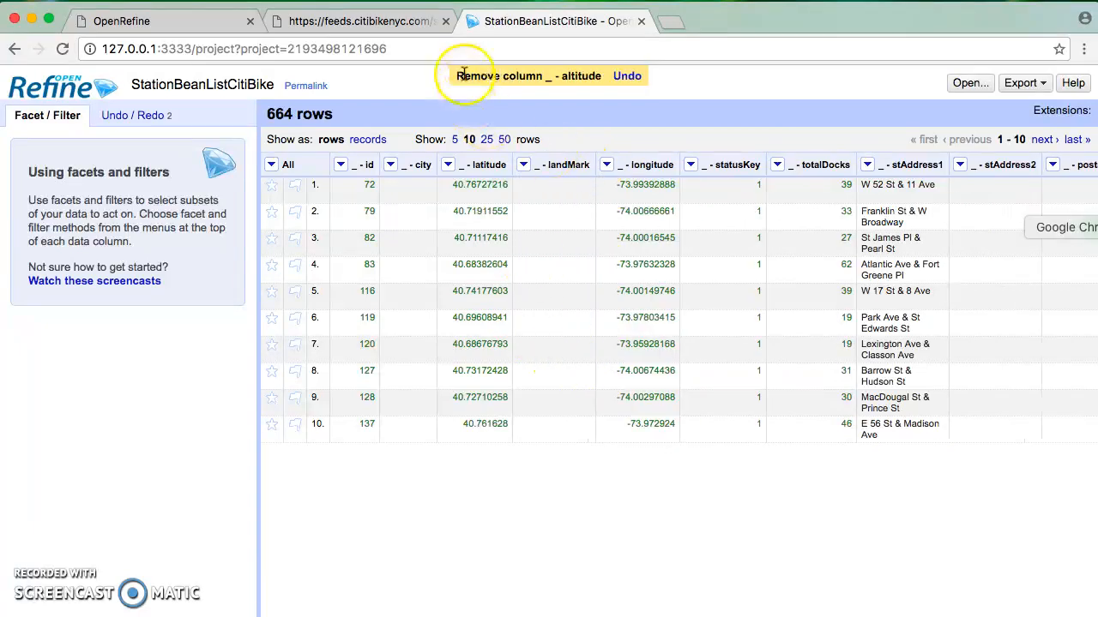